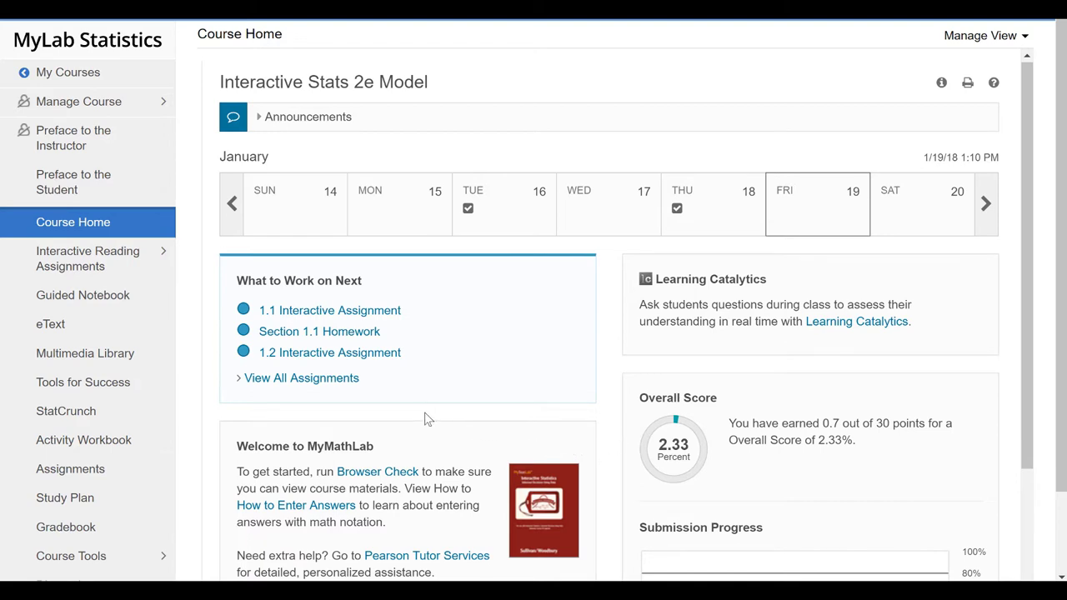
# Step: Open the Guided Notebook page and look over the chapter downloads in PDF and MS Word format
pyautogui.click(94, 298)
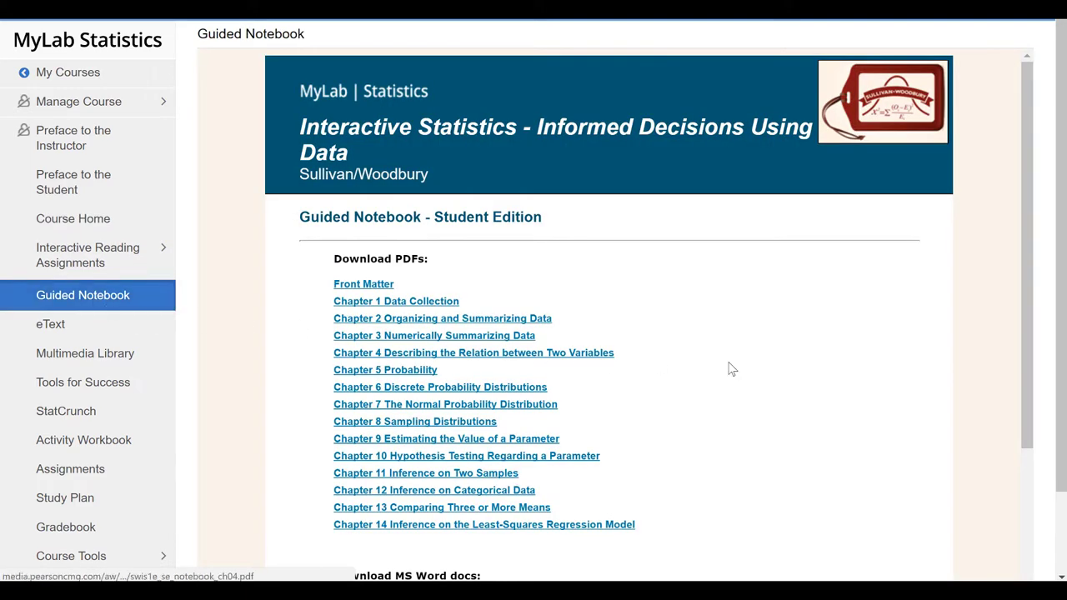
pyautogui.scroll(-2, 737, 367)
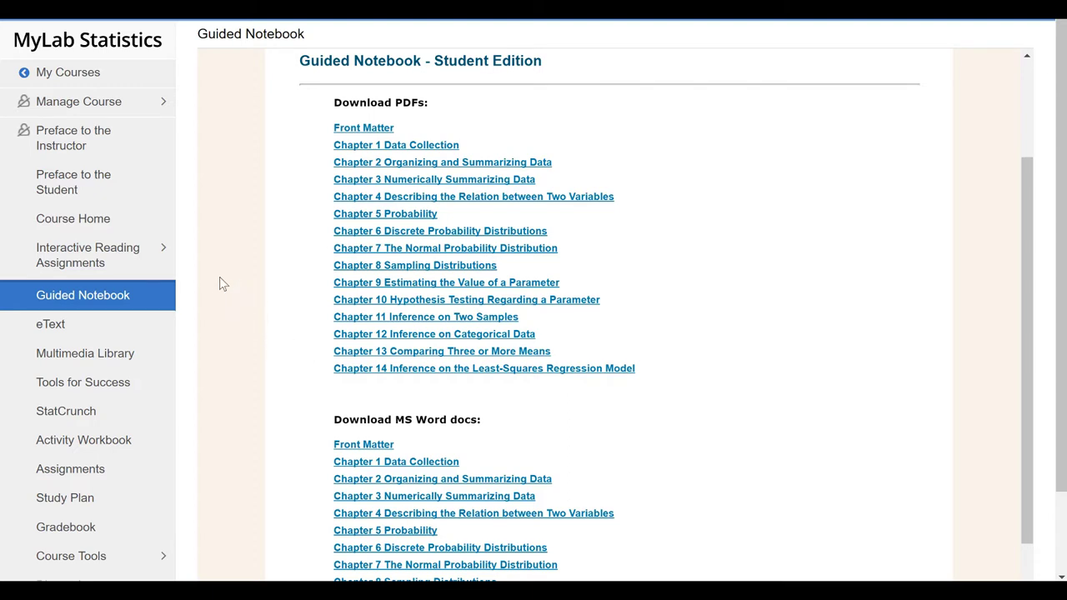
# Step: Open the 4.1 Interactive Assignment from Chapter 4, Section 4.1 of the Interactive Reading Assignments and continue it
pyautogui.click(86, 263)
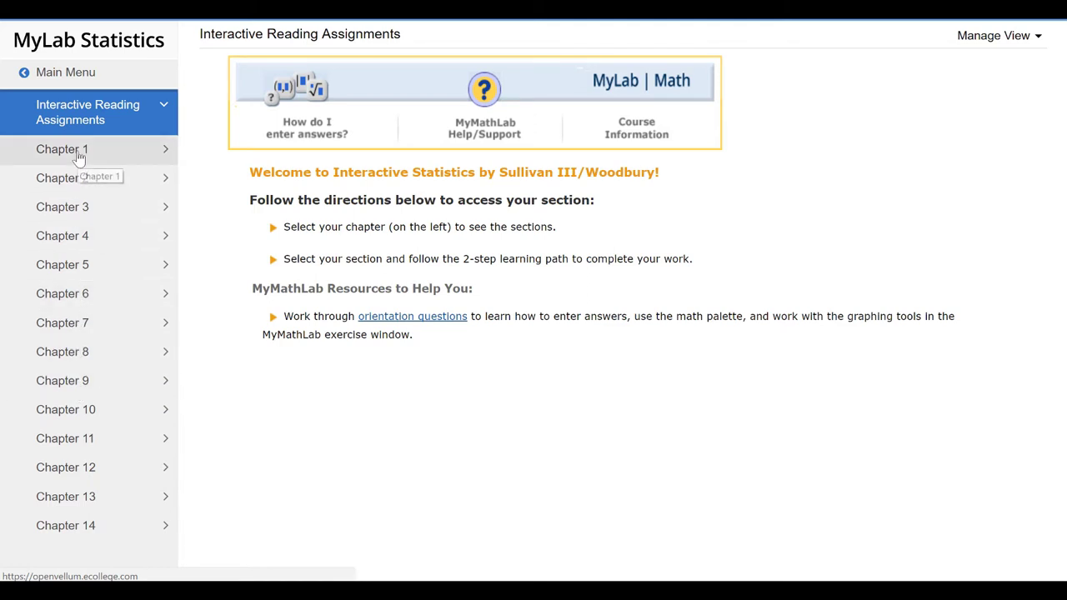
pyautogui.click(62, 237)
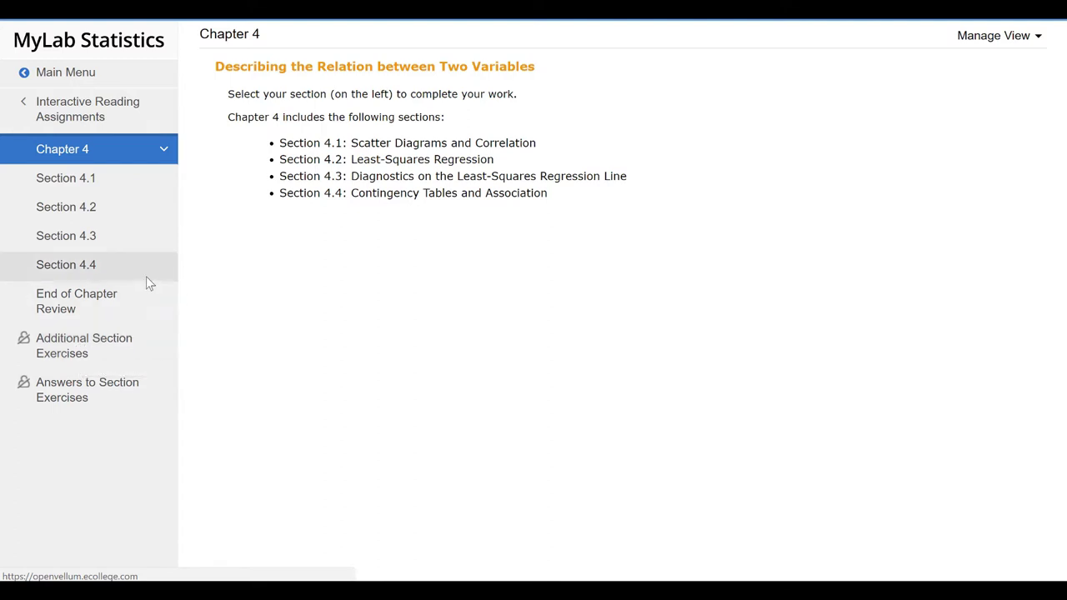
pyautogui.click(66, 183)
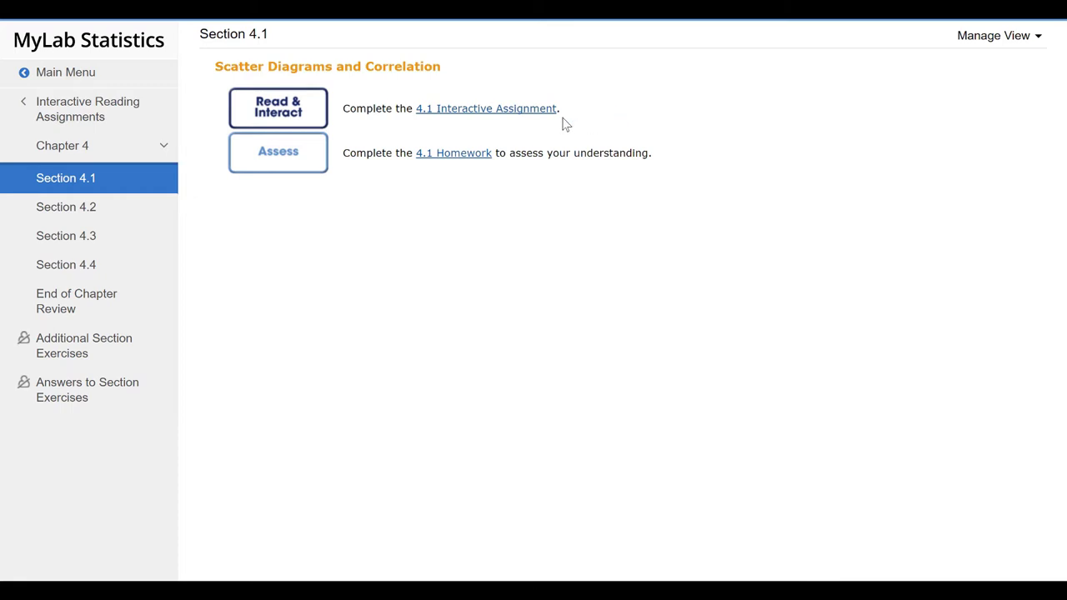
pyautogui.click(480, 110)
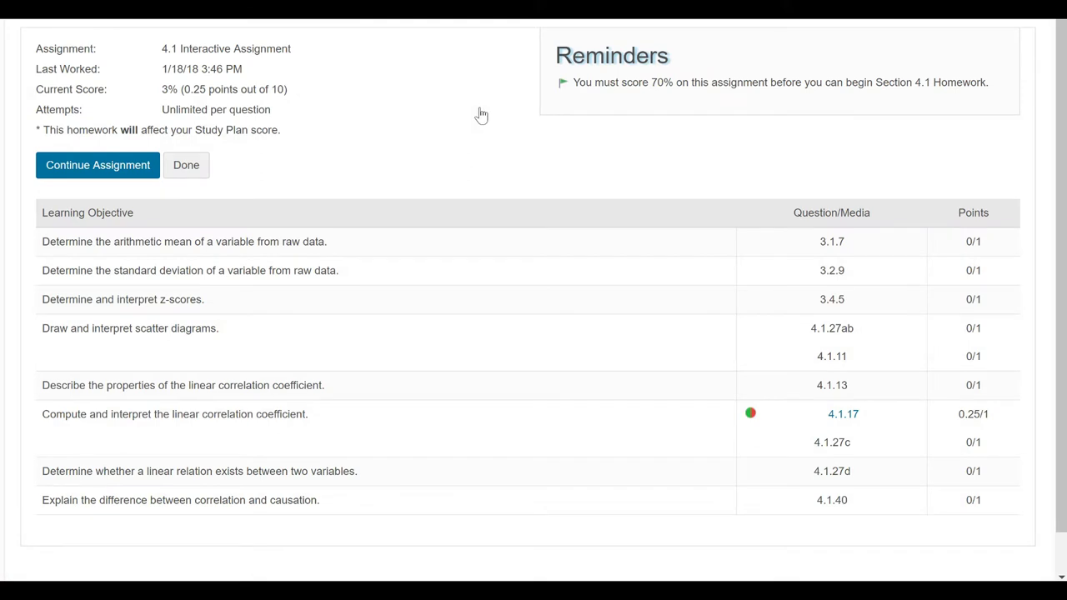
pyautogui.click(117, 168)
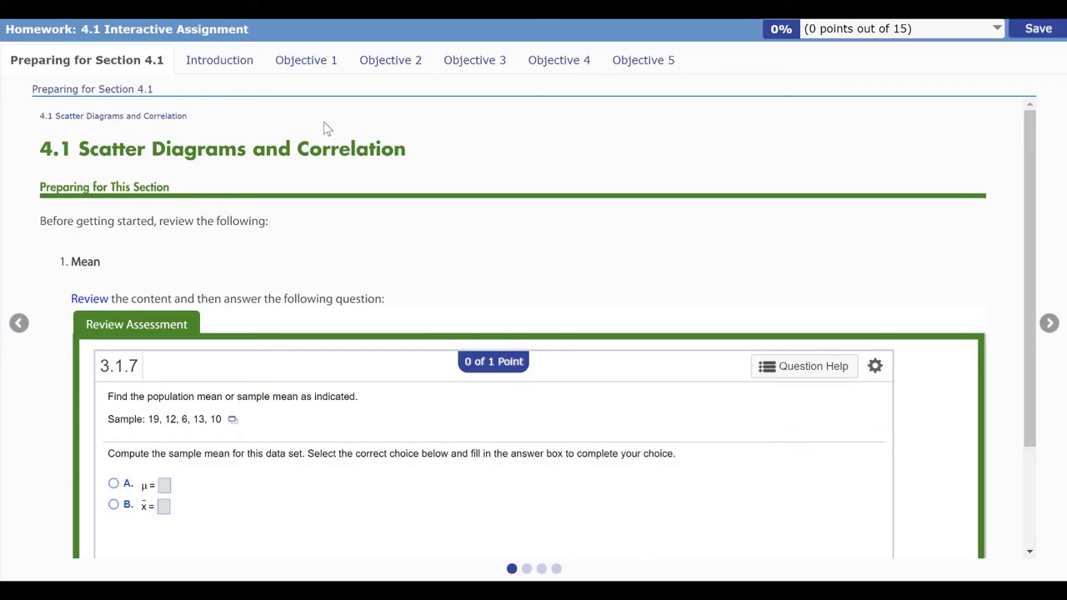
# Step: View the assignment's Introduction and Objective 1 sections, and return to Preparing for Section 4.1
pyautogui.click(219, 63)
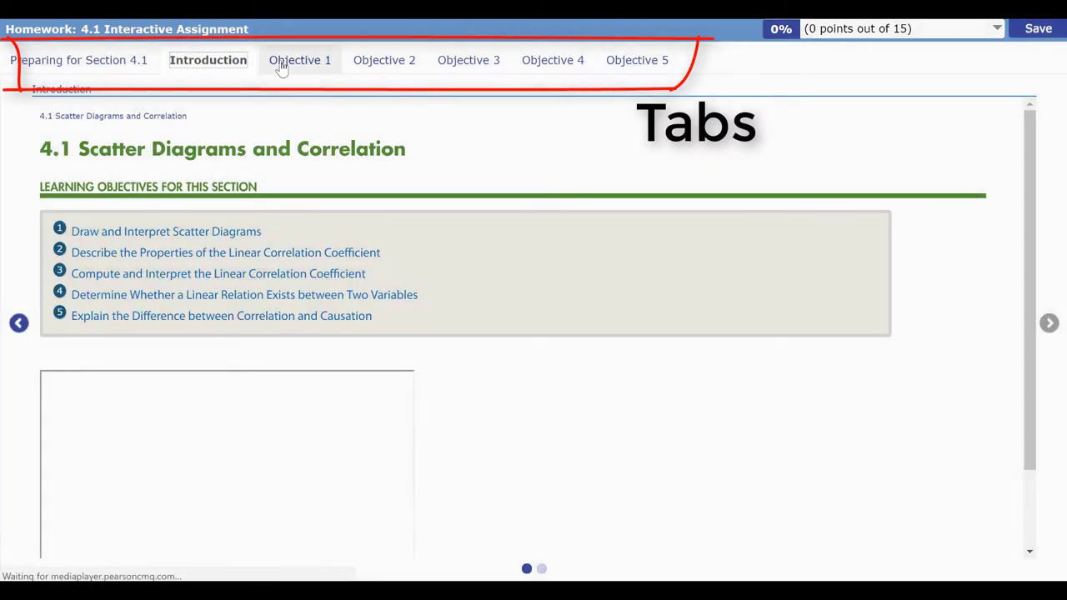
pyautogui.click(301, 63)
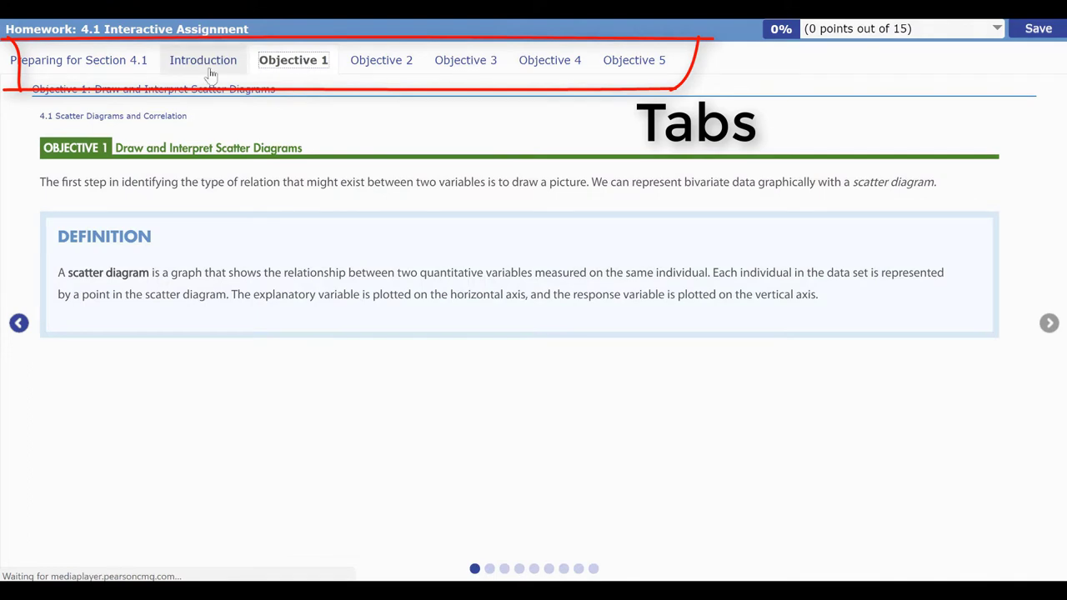
pyautogui.click(93, 72)
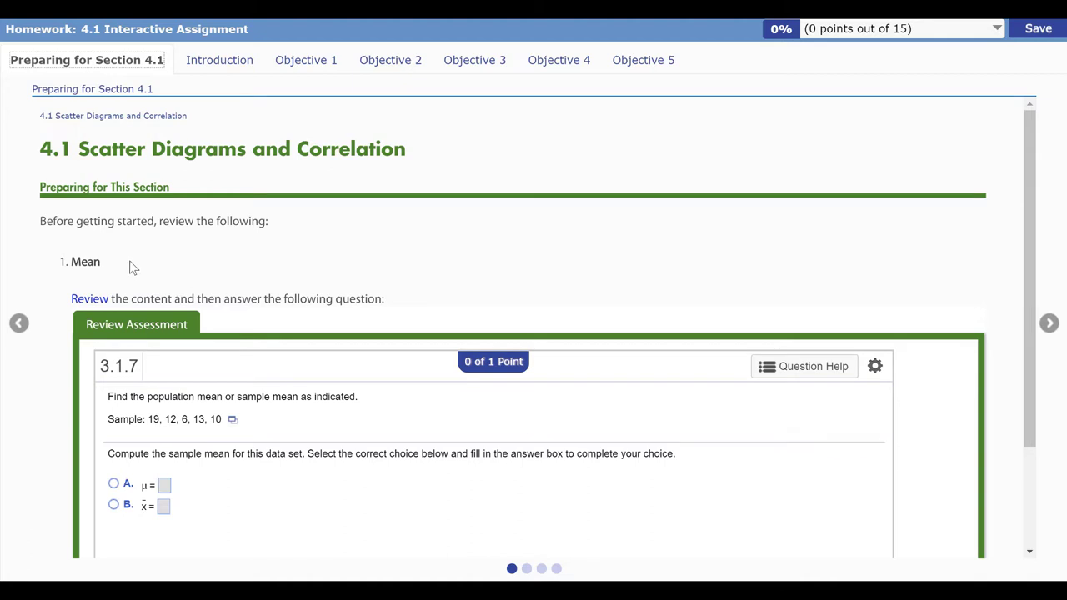
# Step: Read the review content on the mean, close it, and view the whole of question 3.1.7
pyautogui.click(90, 300)
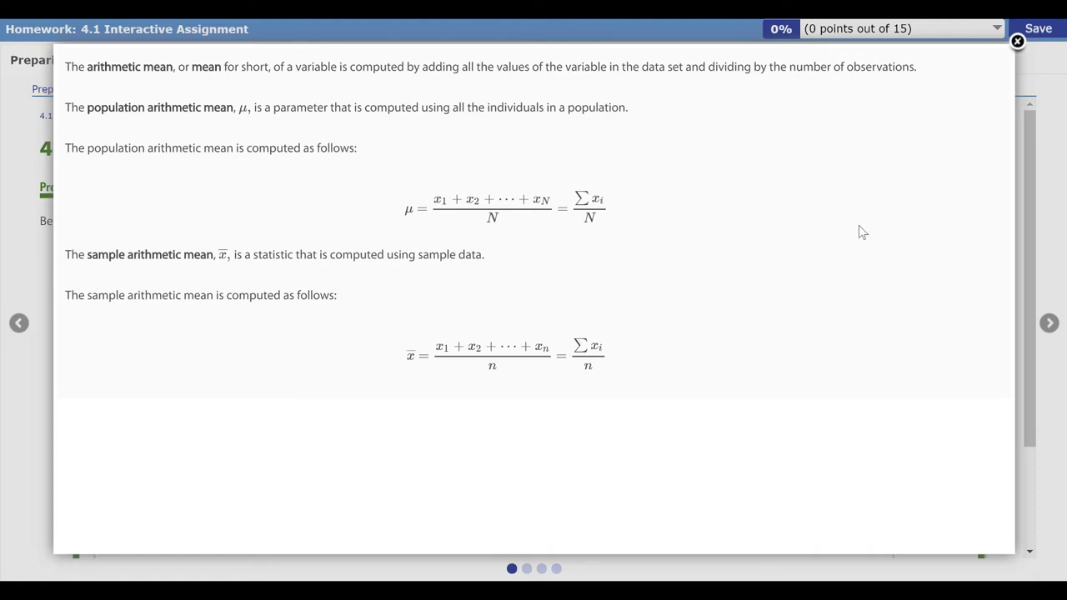
pyautogui.click(1016, 44)
pyautogui.scroll(-1, 650, 233)
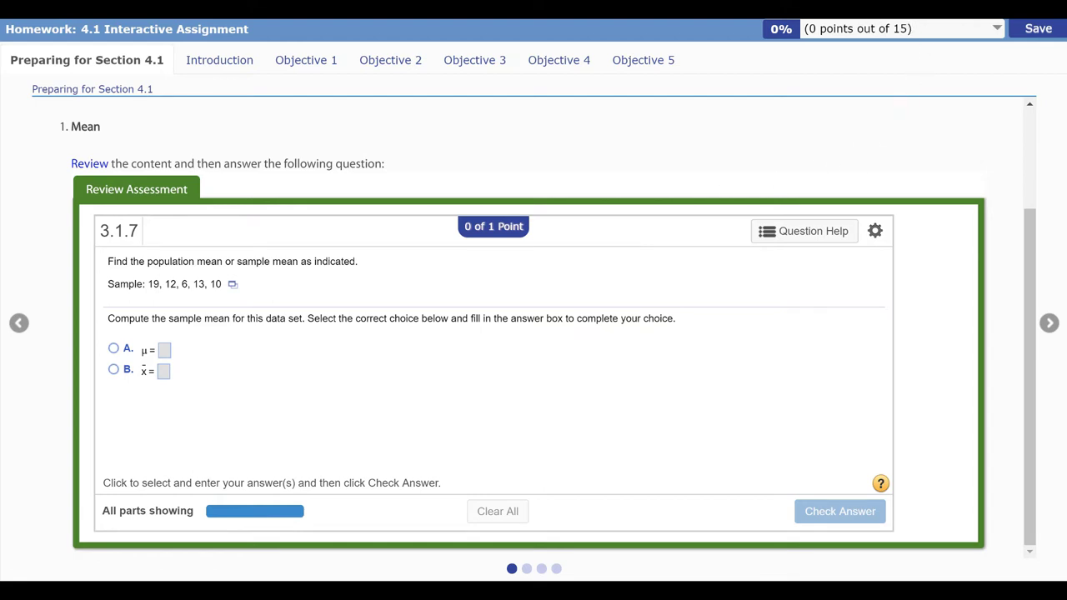
# Step: Show the assignment's score breakdown by objective and question, and close it again
pyautogui.moveTo(747, 25)
pyautogui.mouseDown()
pyautogui.moveTo(1054, 37)
pyautogui.moveTo(742, 24)
pyautogui.mouseUp()
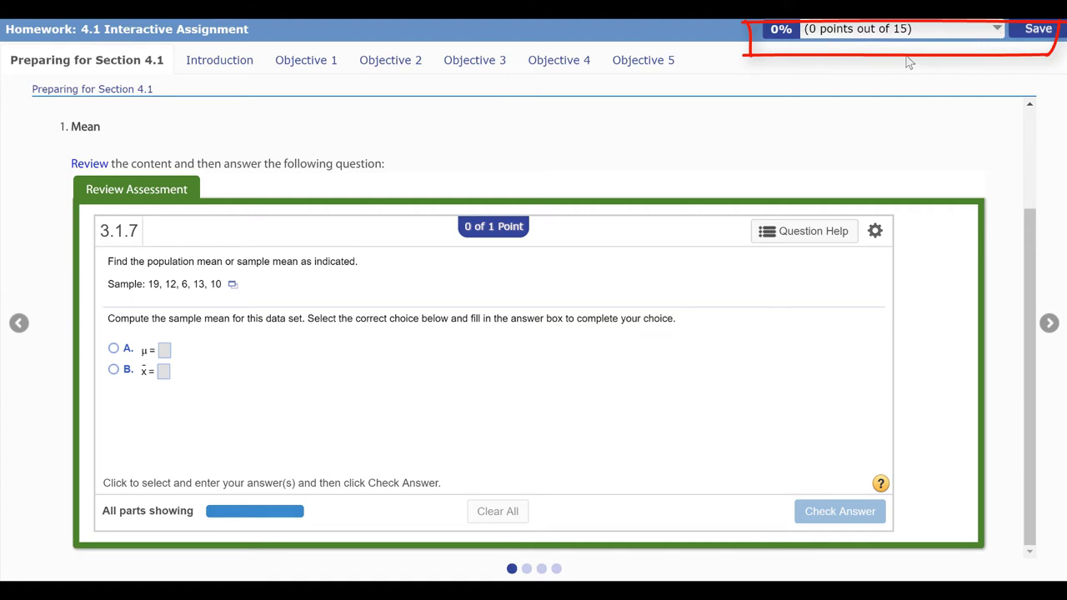
pyautogui.press('Escape')
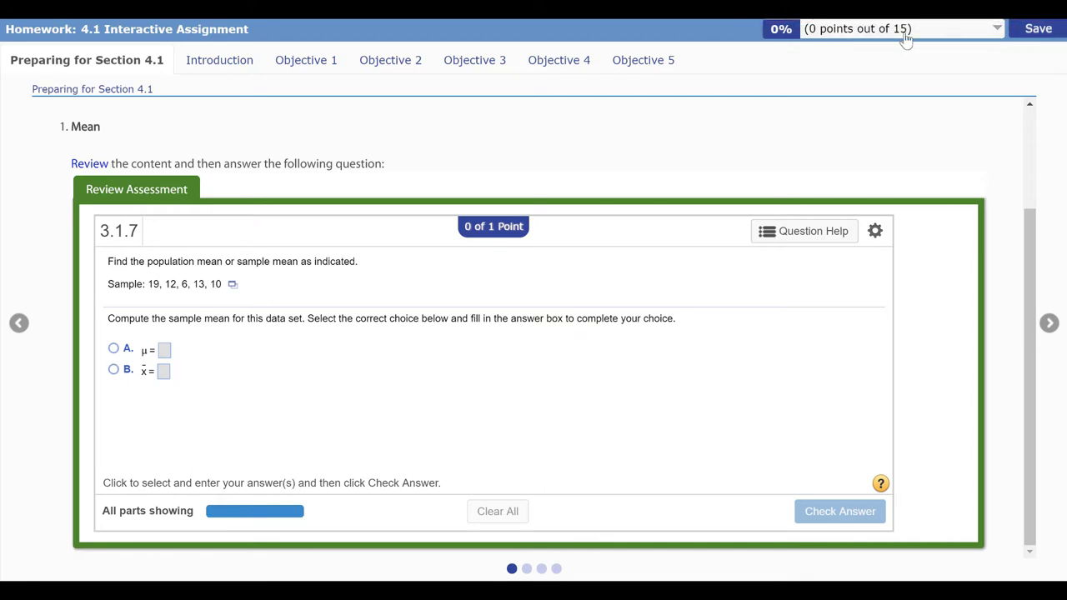
pyautogui.click(997, 32)
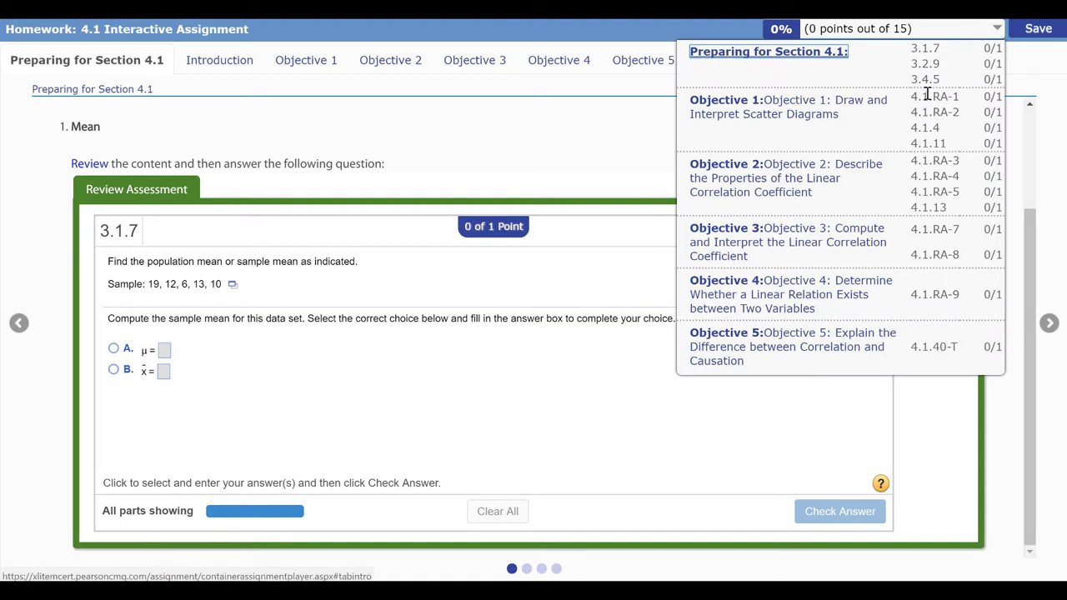
pyautogui.click(915, 390)
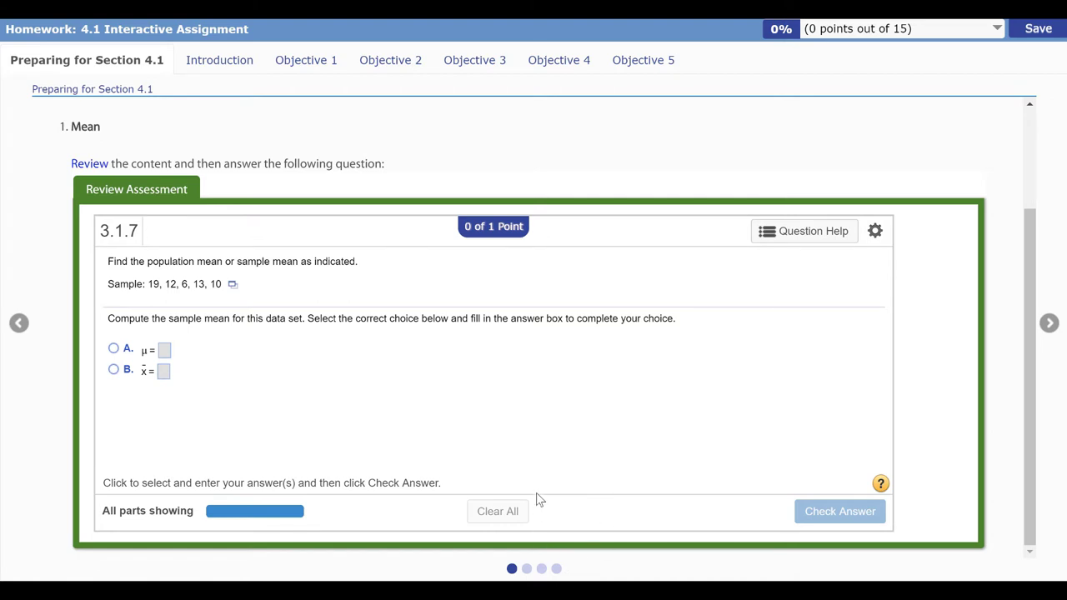
# Step: Page back and forth through Preparing for Section 4.1, ending on the page about confounding and lurking variables
pyautogui.click(526, 569)
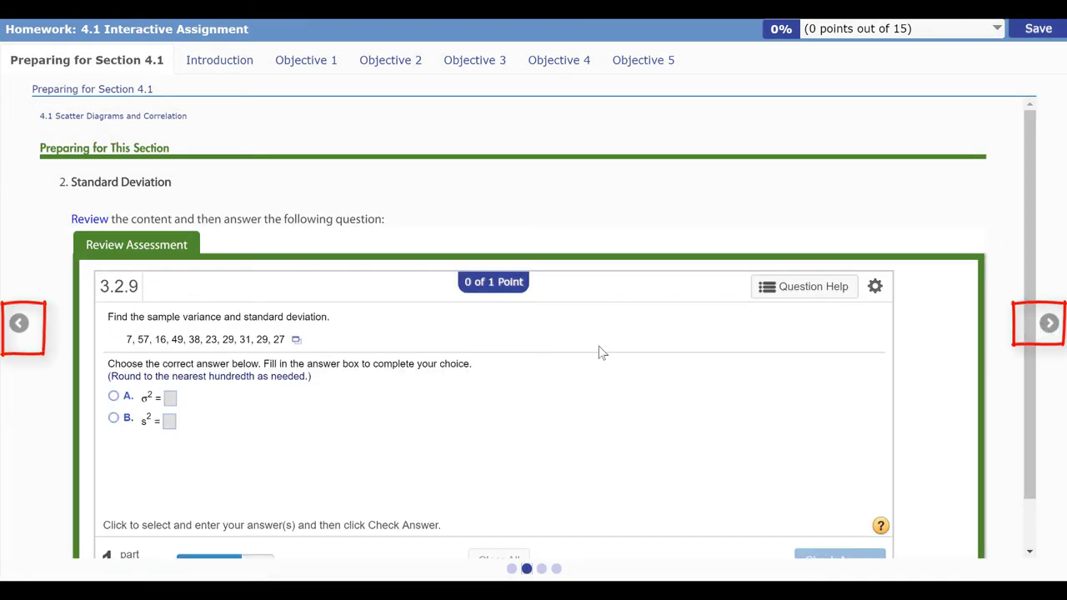
pyautogui.click(18, 324)
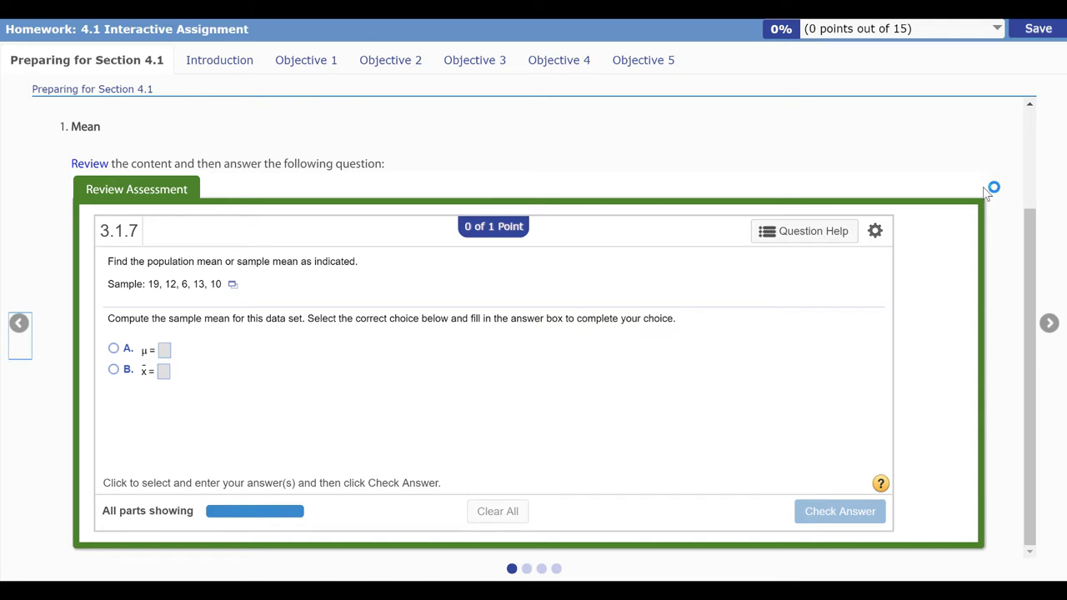
pyautogui.click(1049, 324)
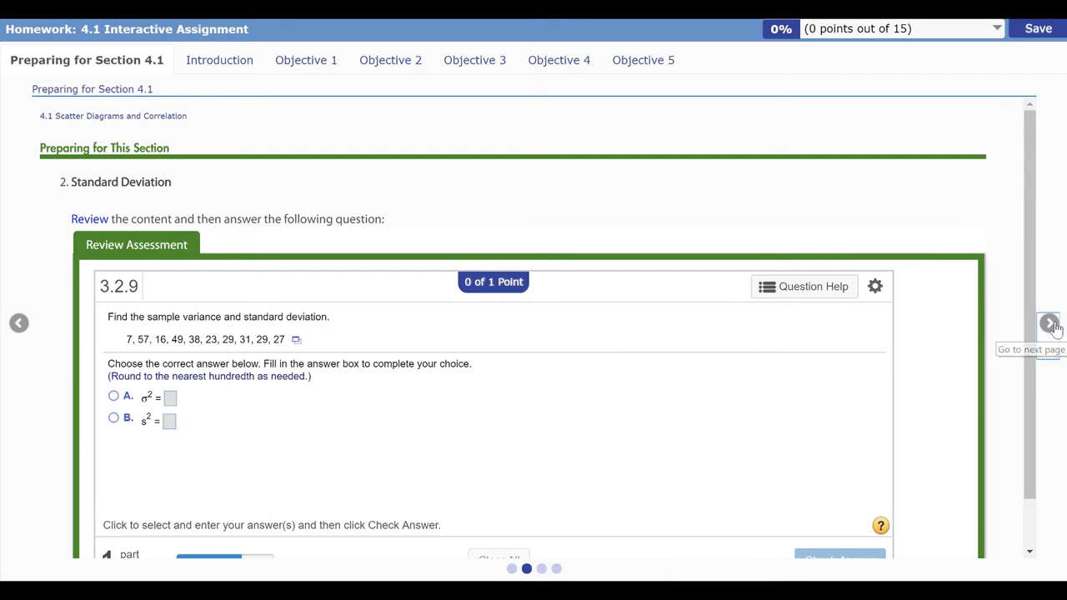
pyautogui.click(1050, 324)
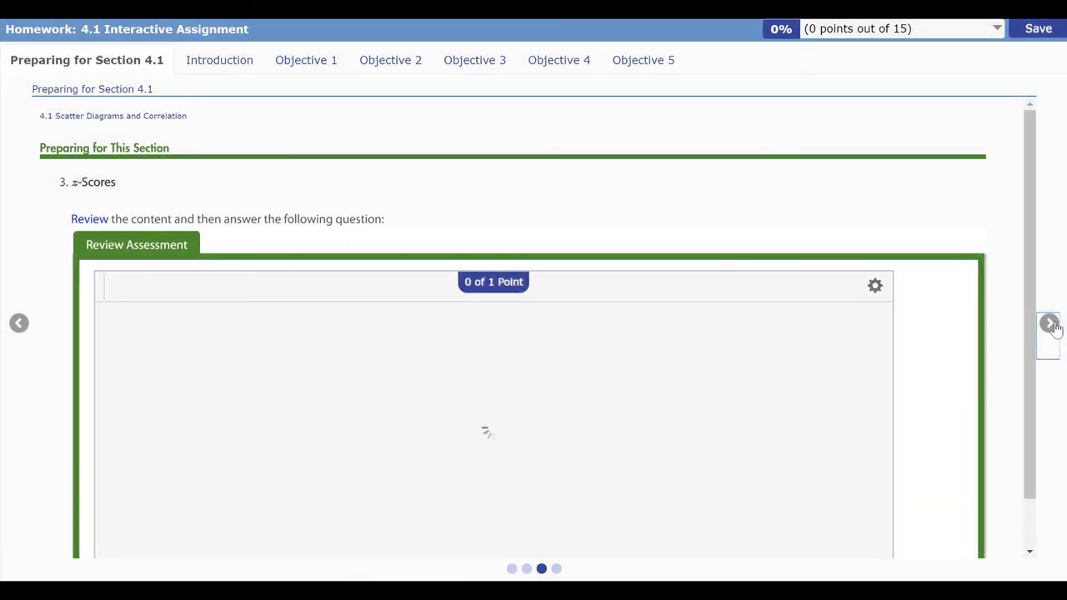
pyautogui.click(1050, 325)
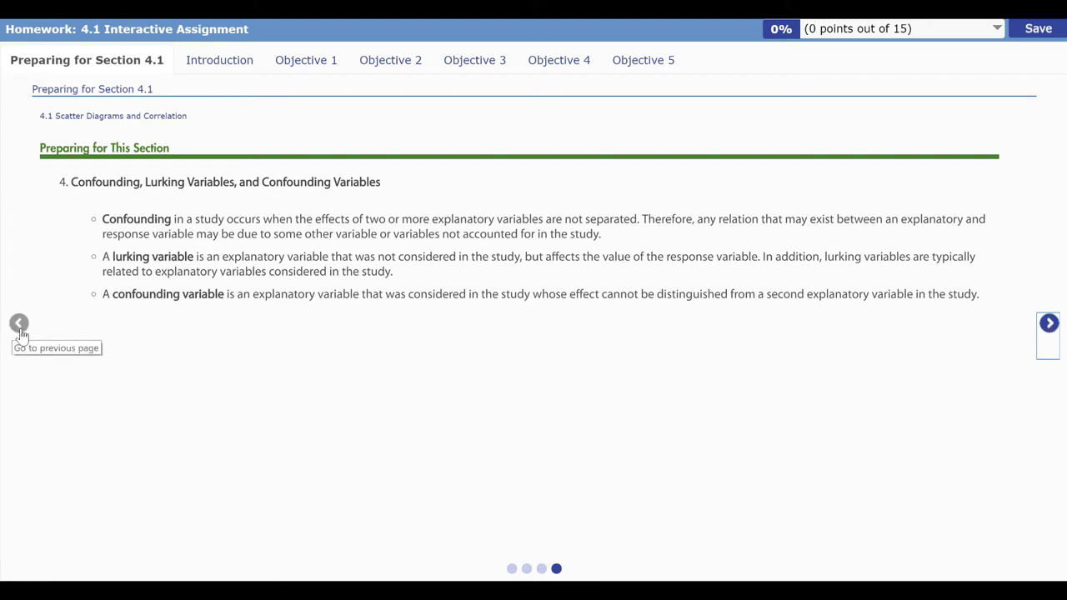
# Step: From the Introduction's learning objectives, follow the link to computing and interpreting the linear correlation coefficient, and return to the Introduction
pyautogui.click(221, 67)
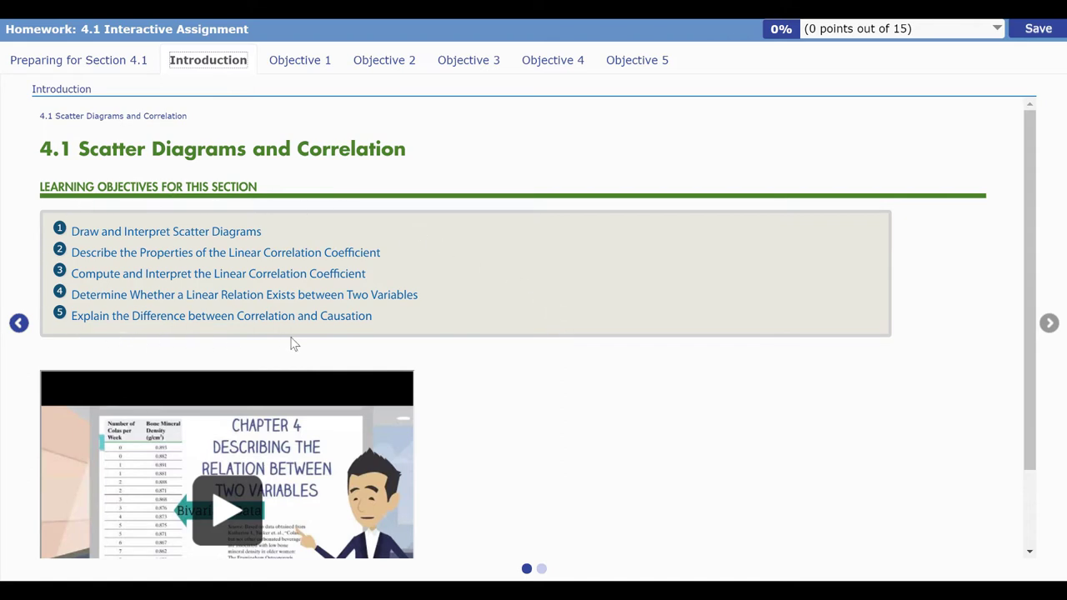
pyautogui.moveTo(33, 173)
pyautogui.mouseDown()
pyautogui.moveTo(131, 358)
pyautogui.moveTo(521, 171)
pyautogui.mouseUp()
pyautogui.moveTo(33, 173); pyautogui.dragTo(533, 175)
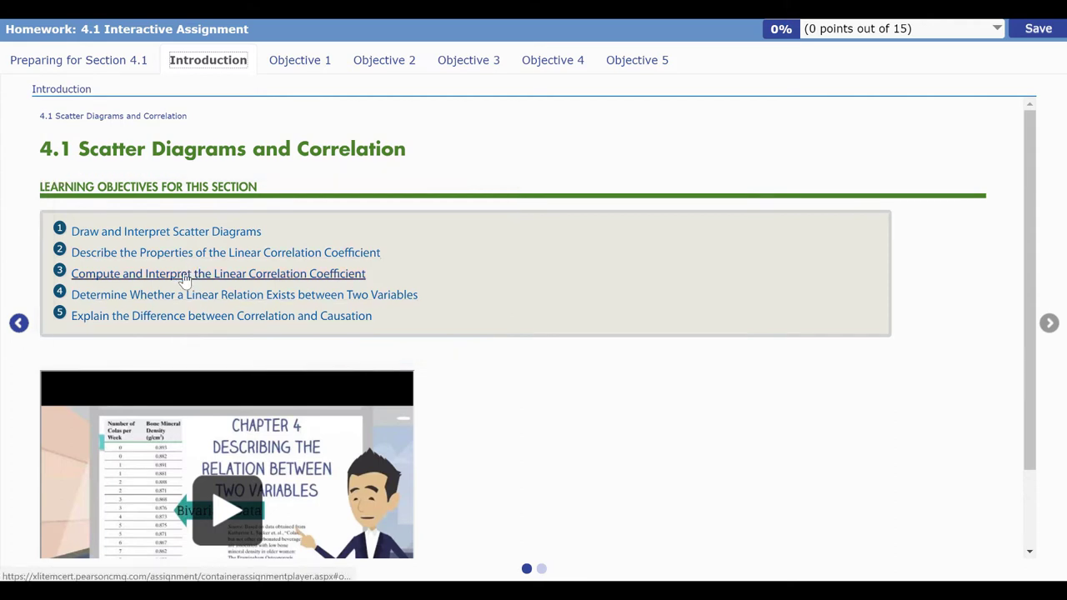
pyautogui.click(246, 275)
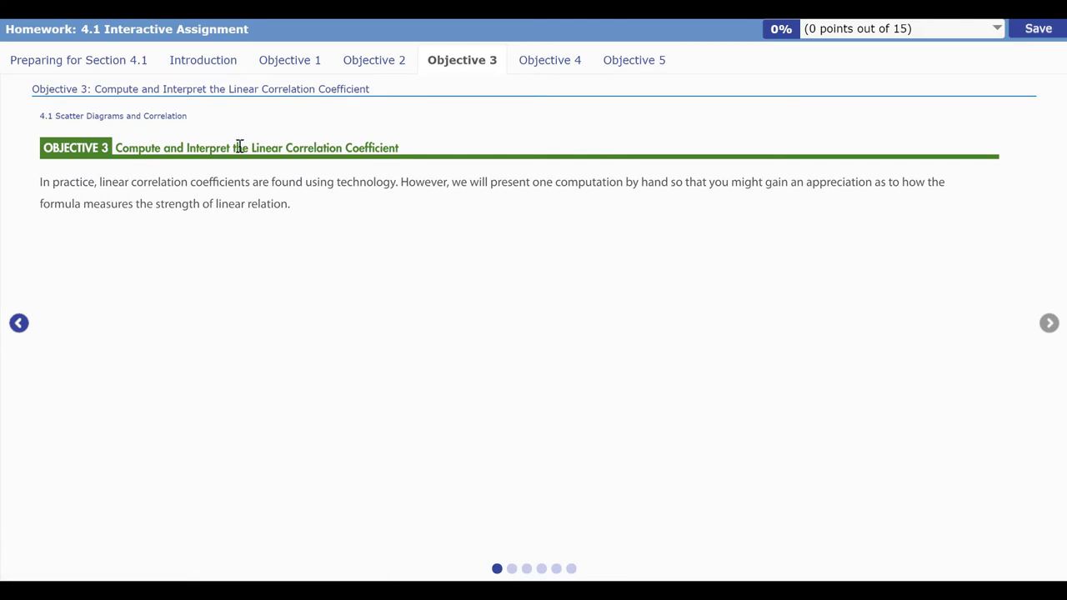
pyautogui.click(208, 65)
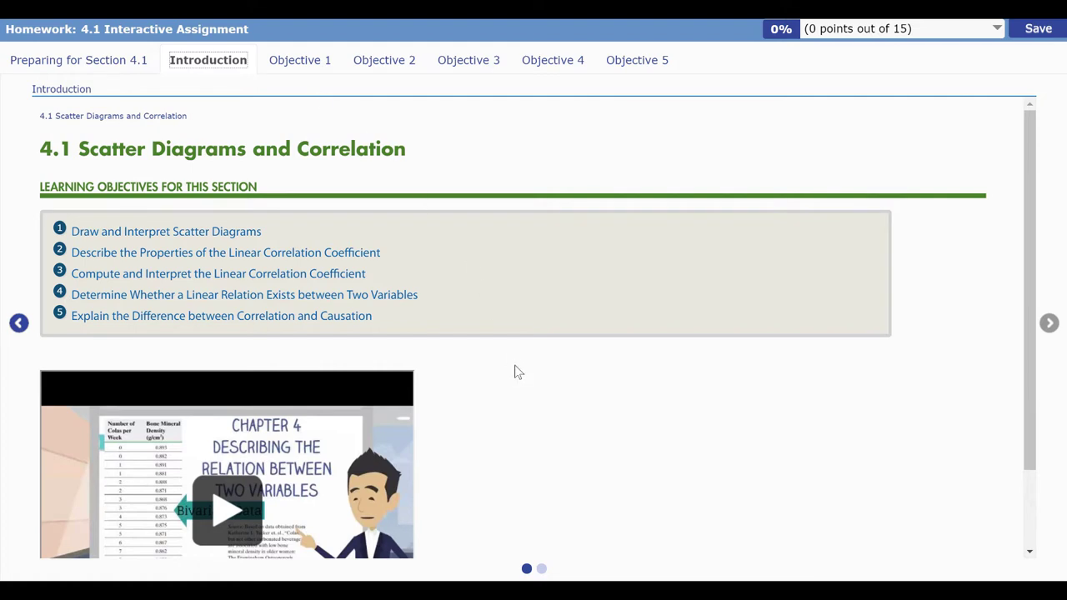
# Step: Play the first few seconds of the Chapter 4 introduction video, pause it, and try its closed-caption control
pyautogui.scroll(-1, 529, 374)
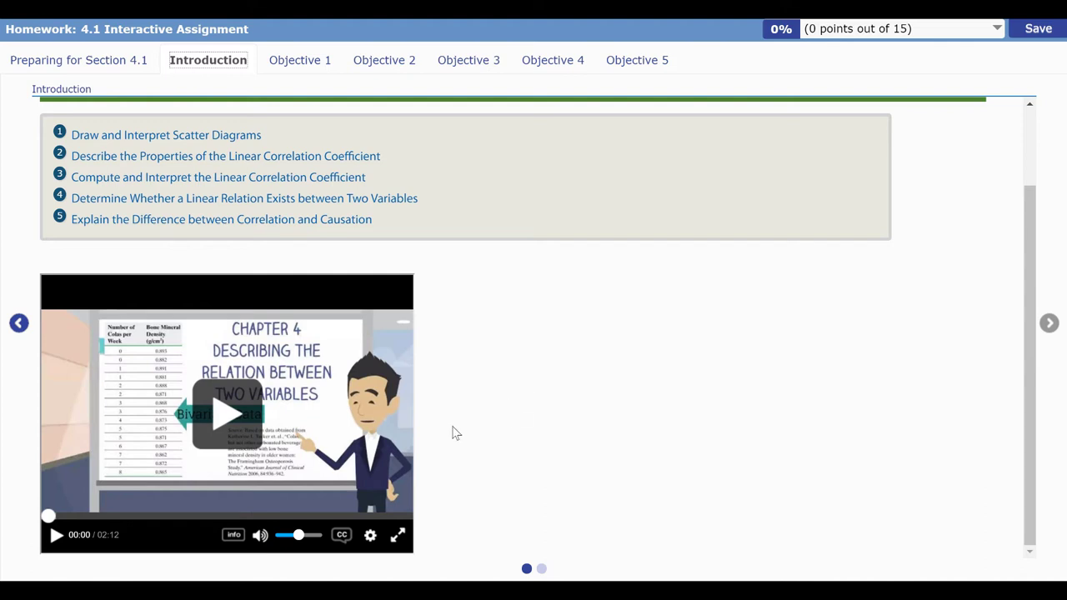
pyautogui.click(231, 419)
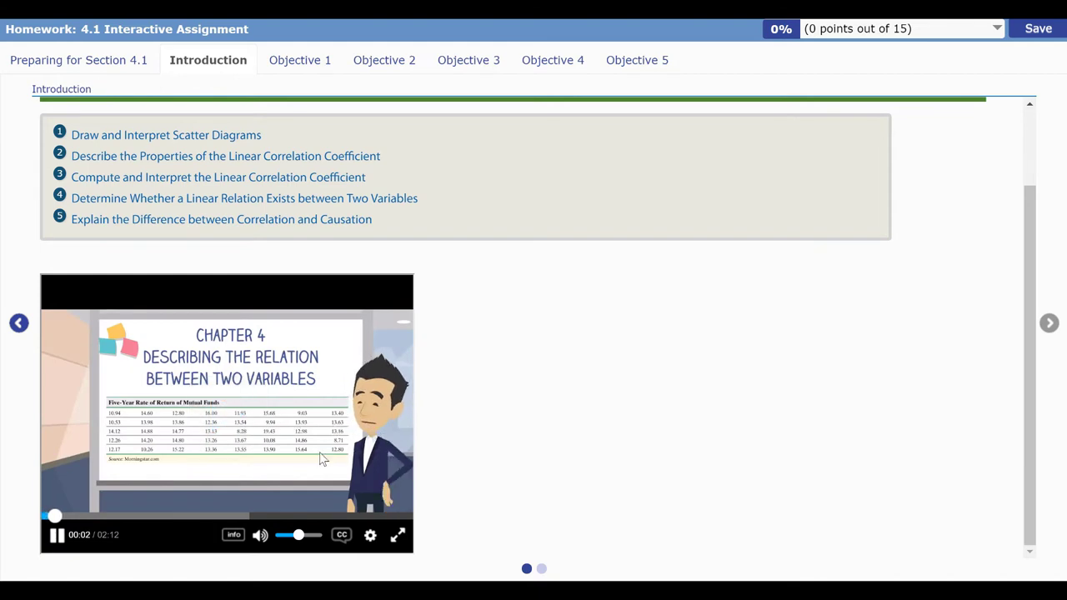
pyautogui.click(58, 539)
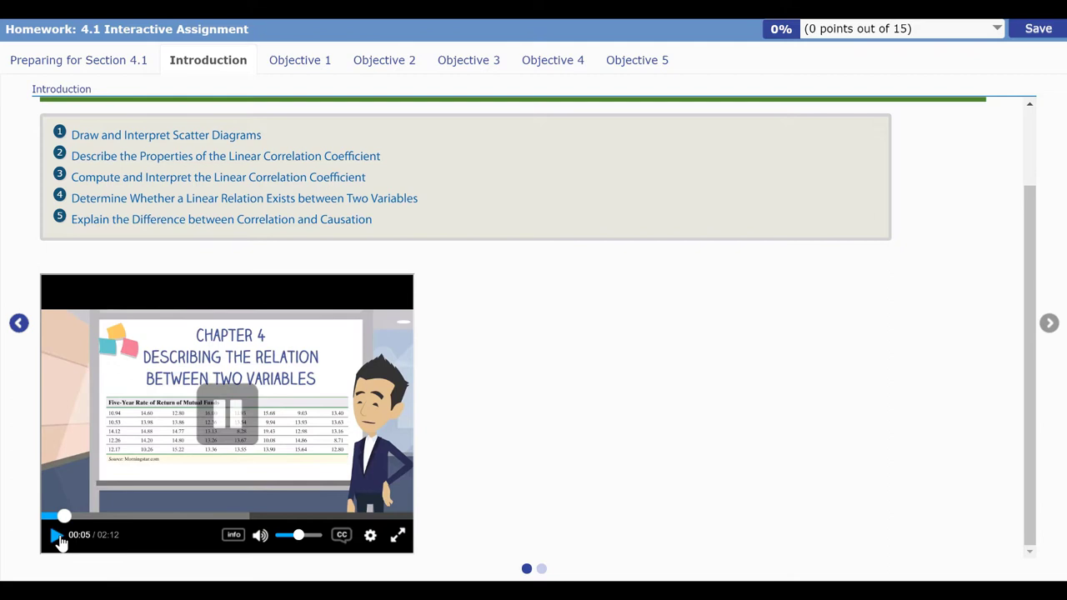
pyautogui.click(341, 540)
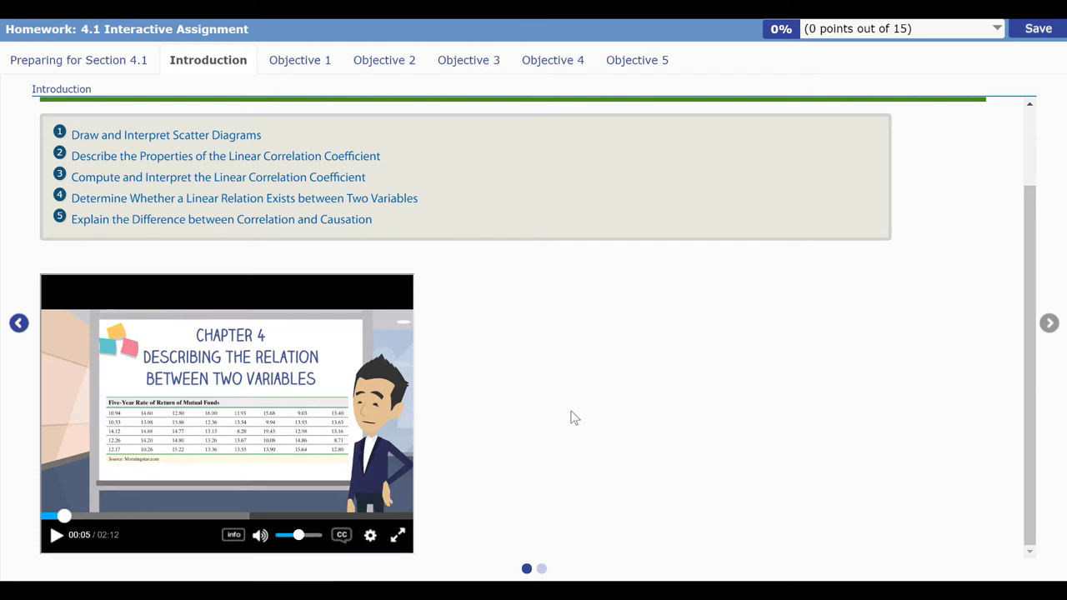
# Step: Go to the Introduction's second page, check its matching questions in the Word notebook VNB2e_04_student, and switch back to the assignment
pyautogui.click(1049, 324)
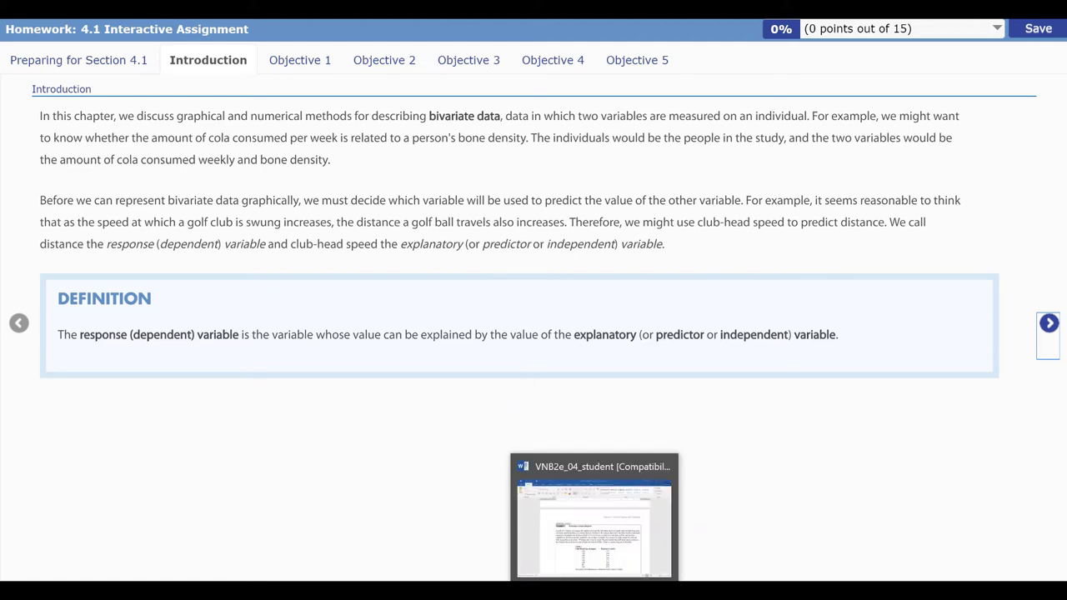
pyautogui.click(588, 508)
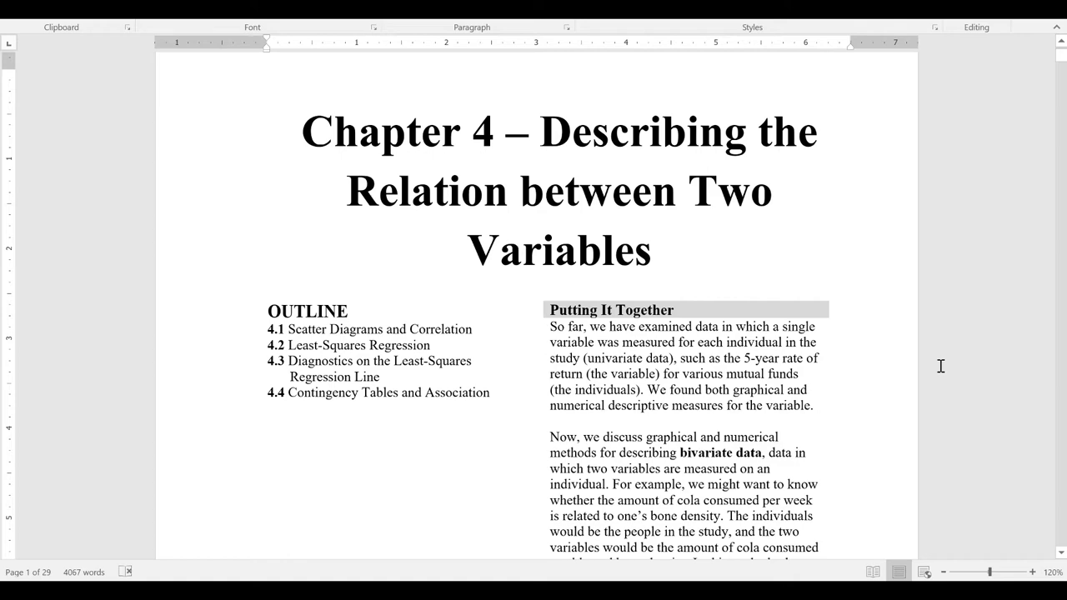
pyautogui.scroll(-15, 886, 364)
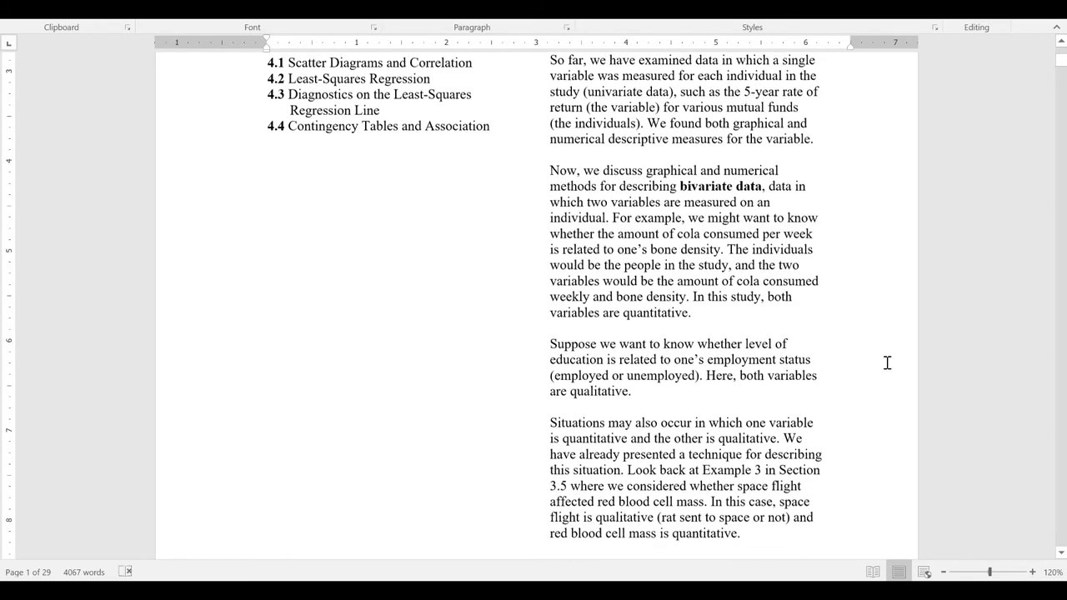
pyautogui.scroll(-12, 878, 367)
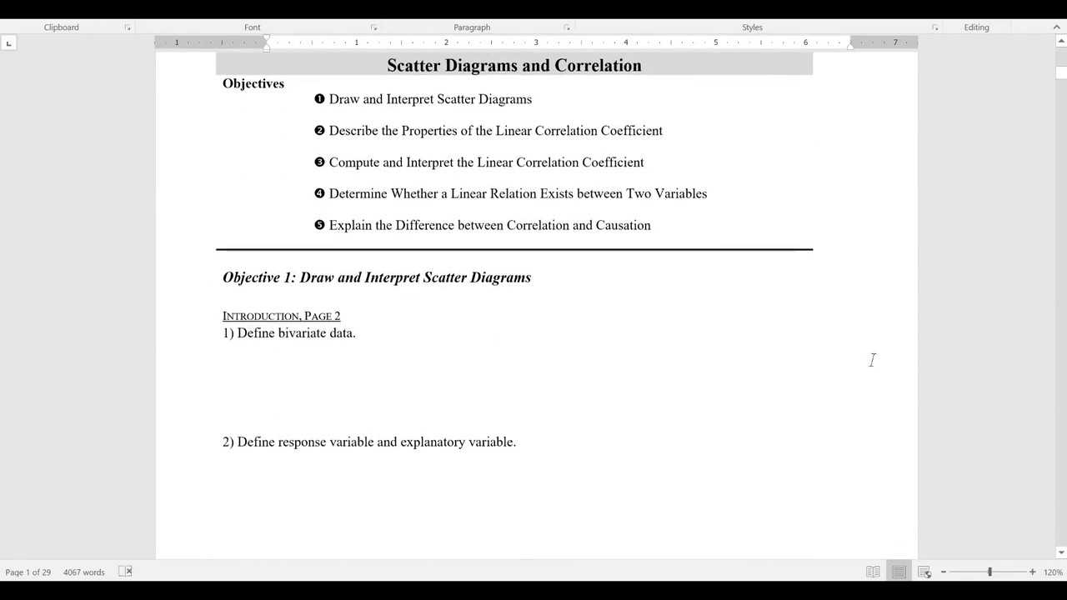
pyautogui.scroll(-2, 868, 361)
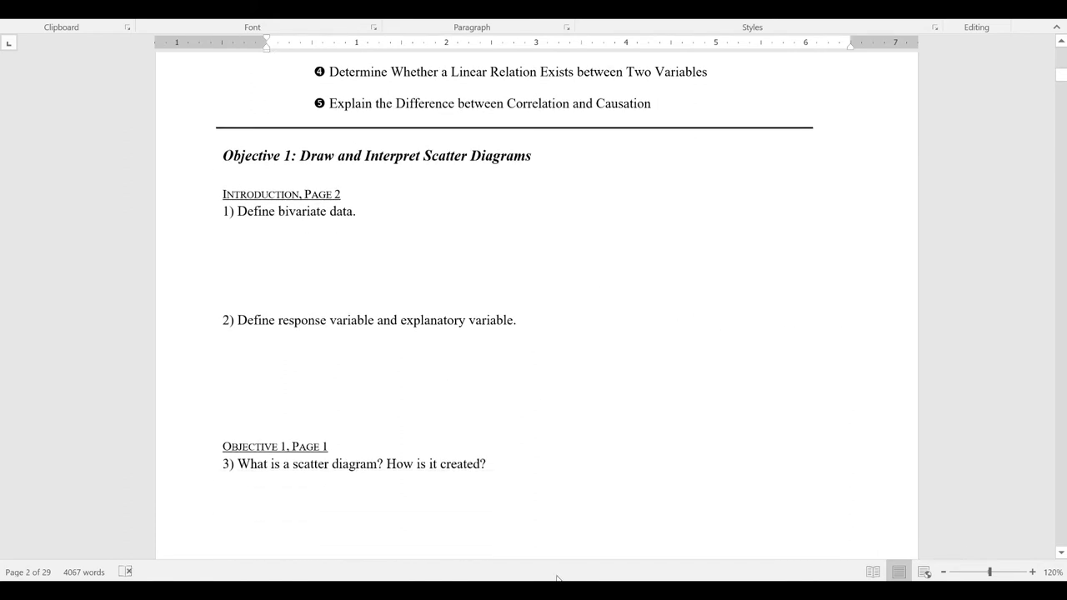
pyautogui.hotkey('alt', 'Tab')
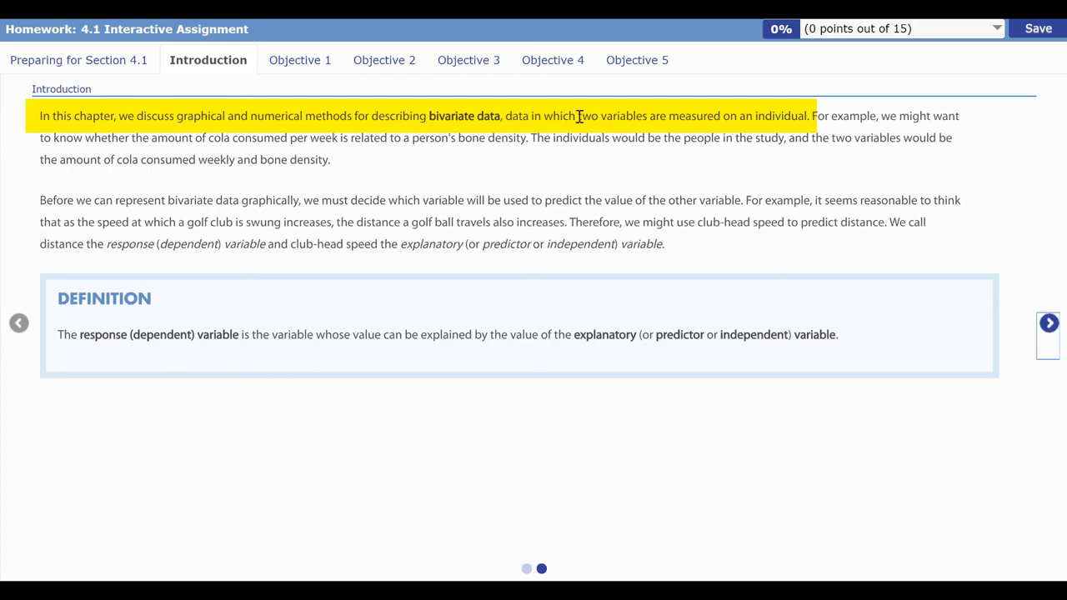
# Step: Go to Example 1 in Objective 1, open Table 1's data set in its spreadsheet window, and return to the example
pyautogui.hotkey('alt', 'Tab')
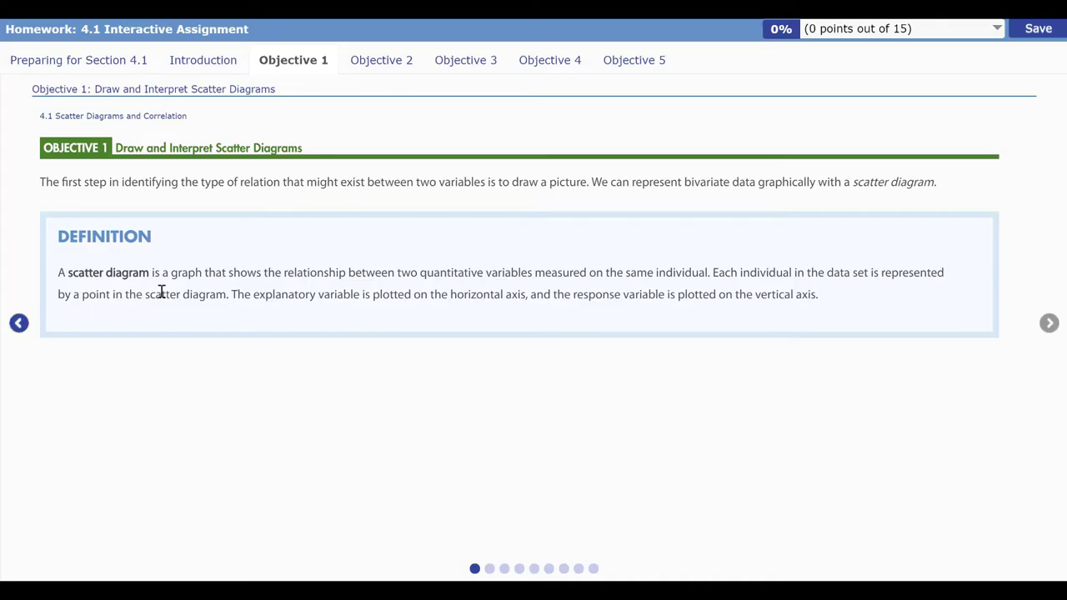
pyautogui.click(1050, 323)
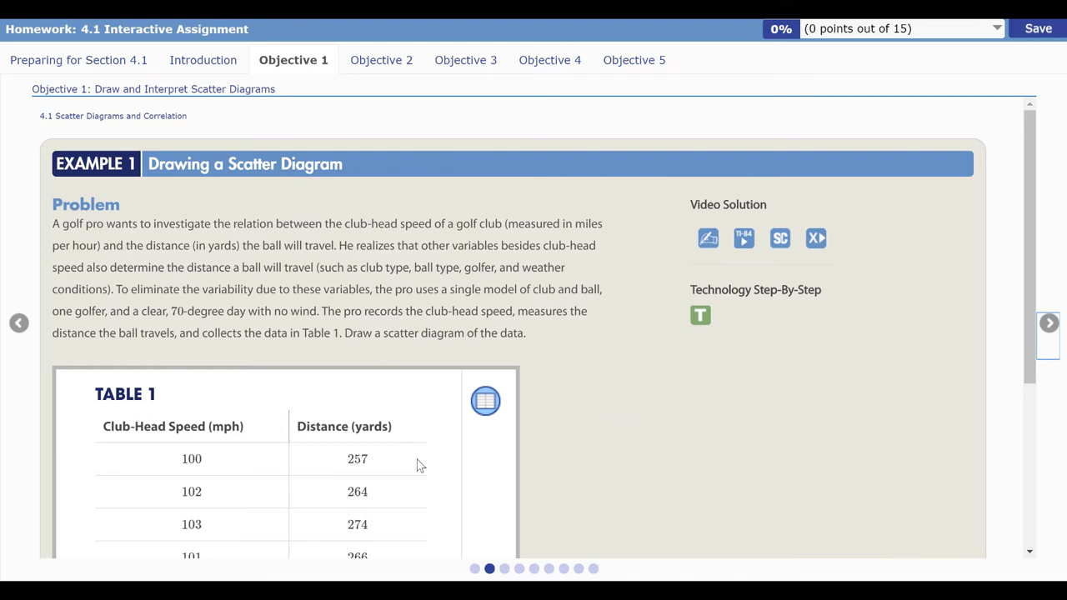
pyautogui.click(486, 404)
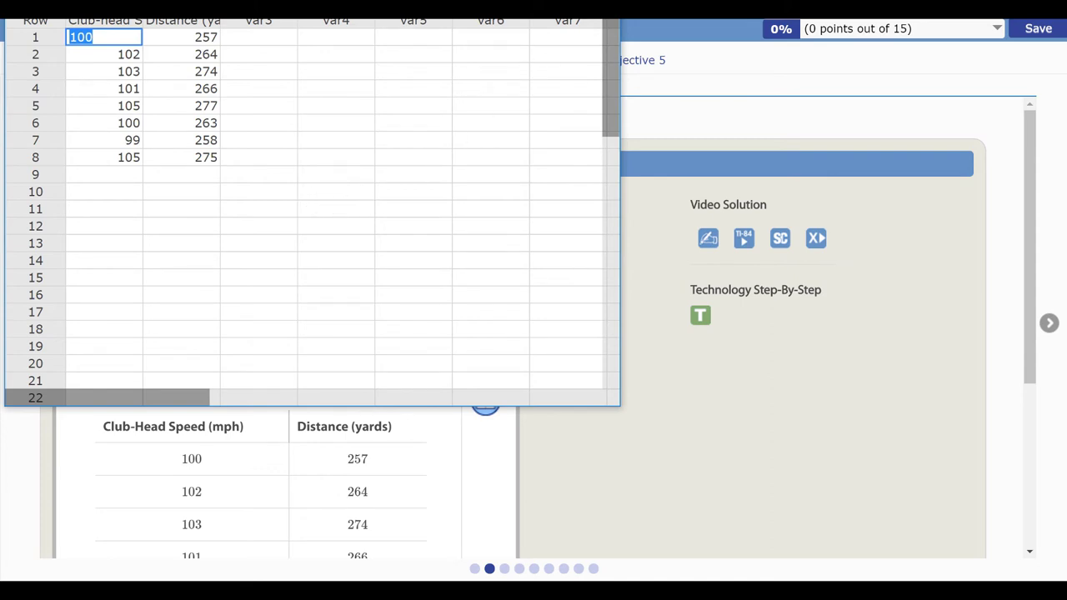
pyautogui.click(154, 515)
pyautogui.scroll(-3, 153, 515)
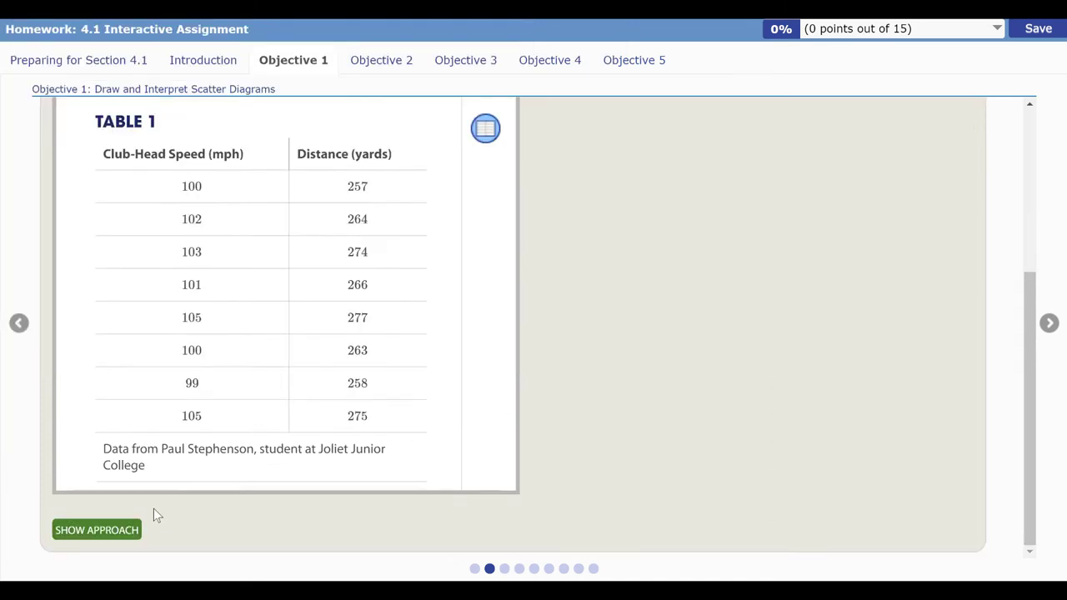
# Step: Reveal the approach and the solution of Example 1, Drawing a Scatter Diagram, and view the finished graph
pyautogui.click(103, 534)
pyautogui.scroll(-1, 322, 495)
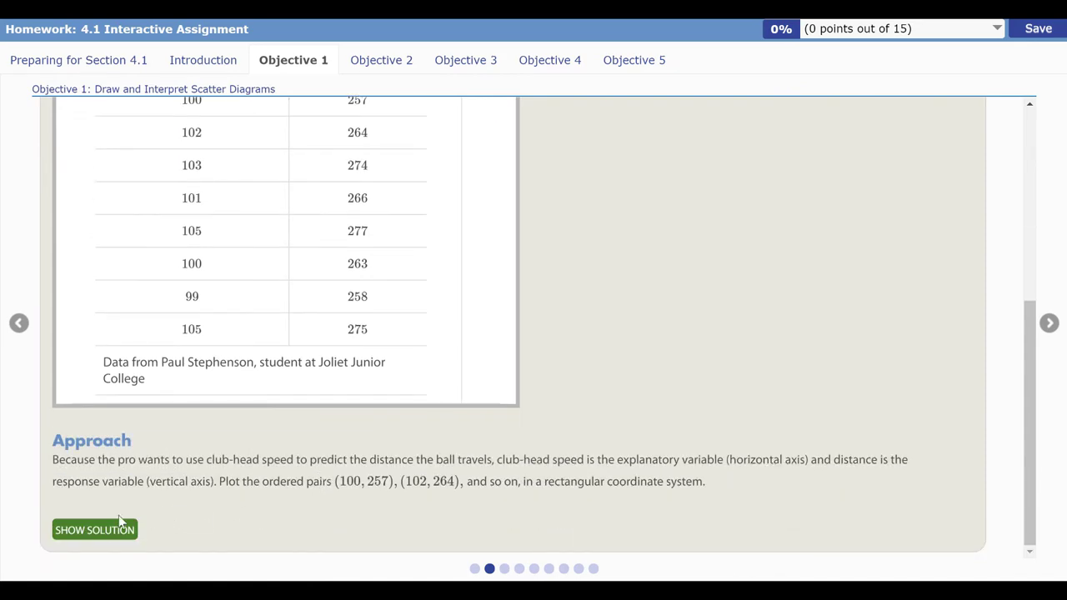
pyautogui.click(119, 523)
pyautogui.scroll(-3, 160, 505)
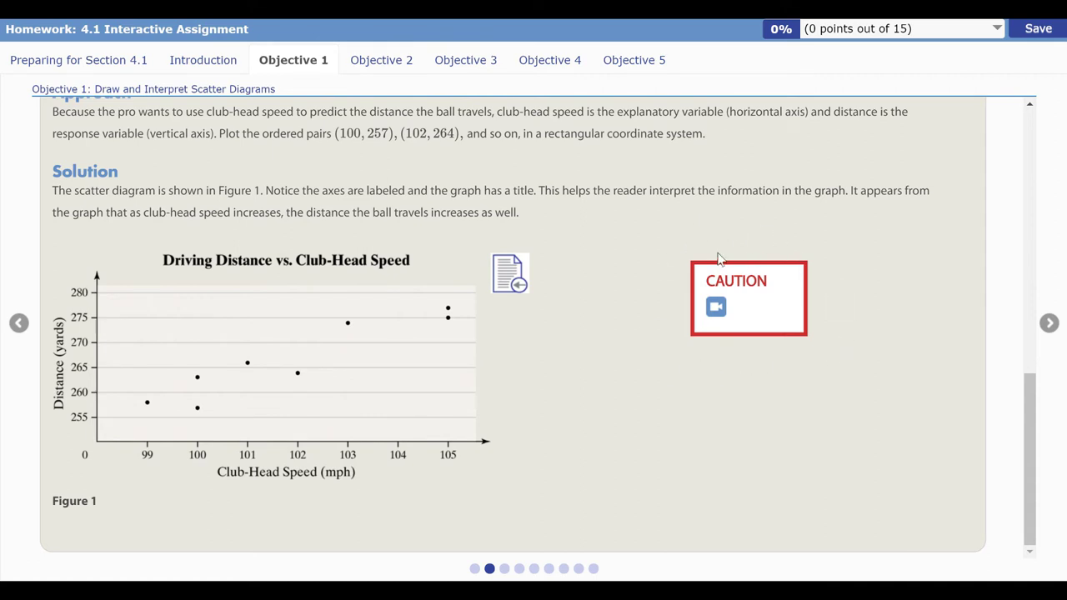
# Step: Open the Caution video beside the solution's scatter diagram, try its closed-caption control, and close it
pyautogui.click(715, 308)
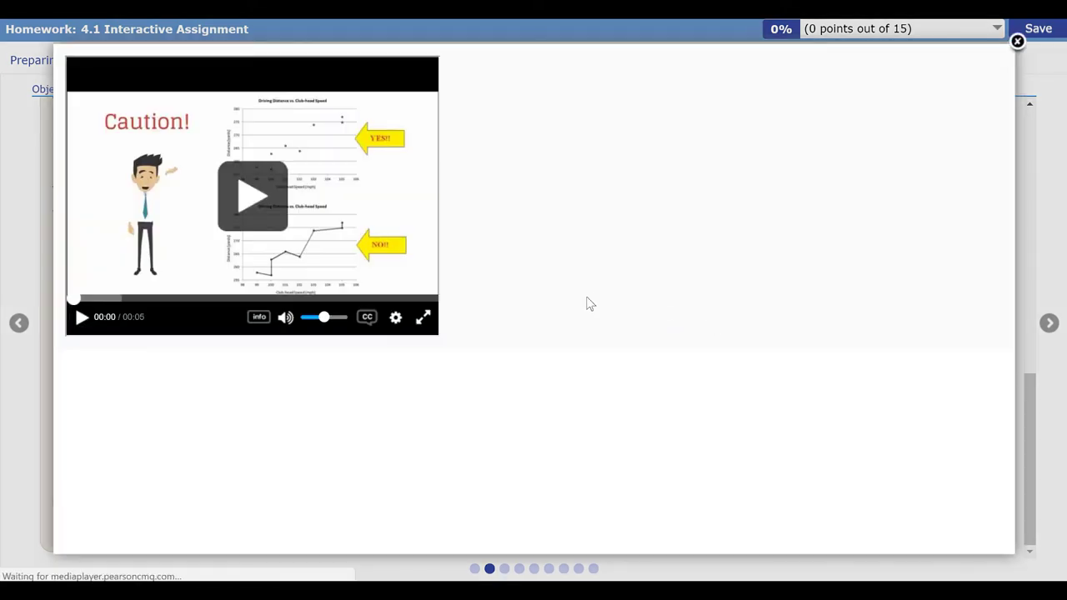
pyautogui.click(370, 325)
pyautogui.click(390, 292)
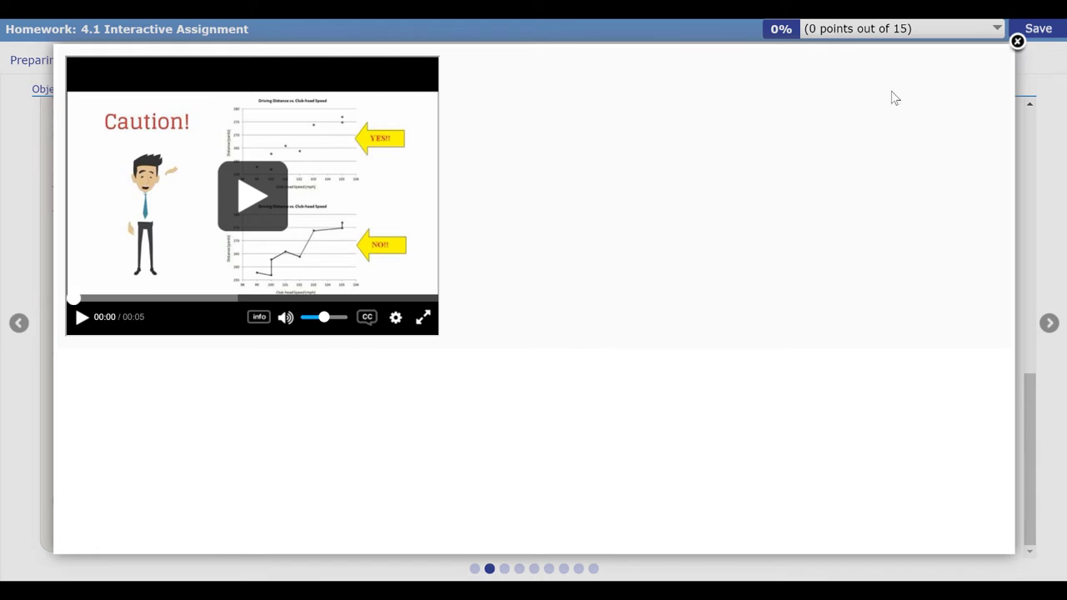
pyautogui.click(1017, 42)
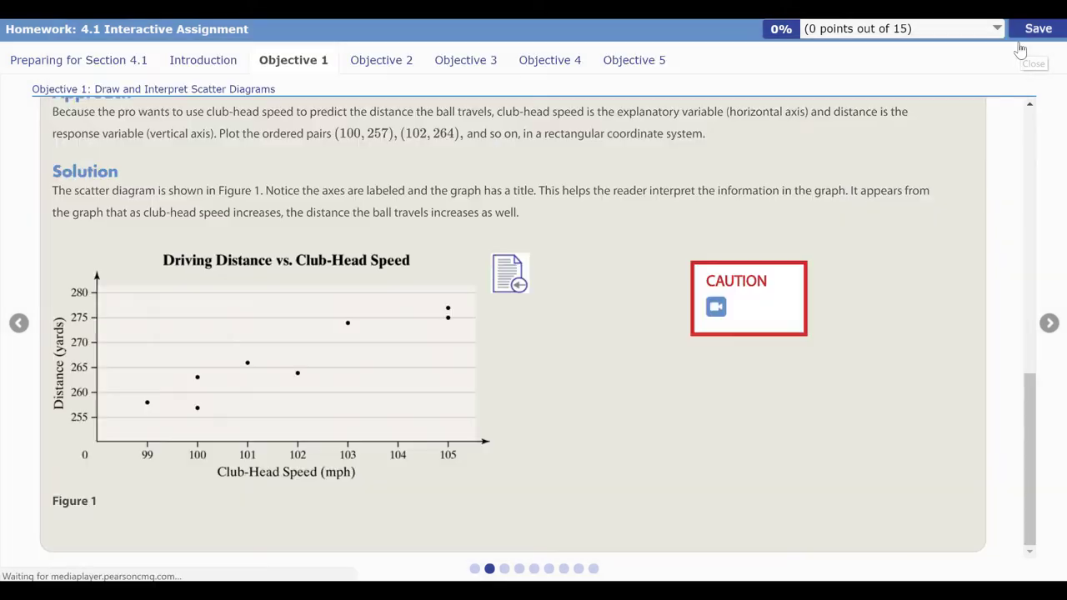
# Step: Open Example 1's Technology Step-By-Step, view the StatCrunch and Excel instructions for drawing a scatter diagram, and close it
pyautogui.scroll(10, 579, 325)
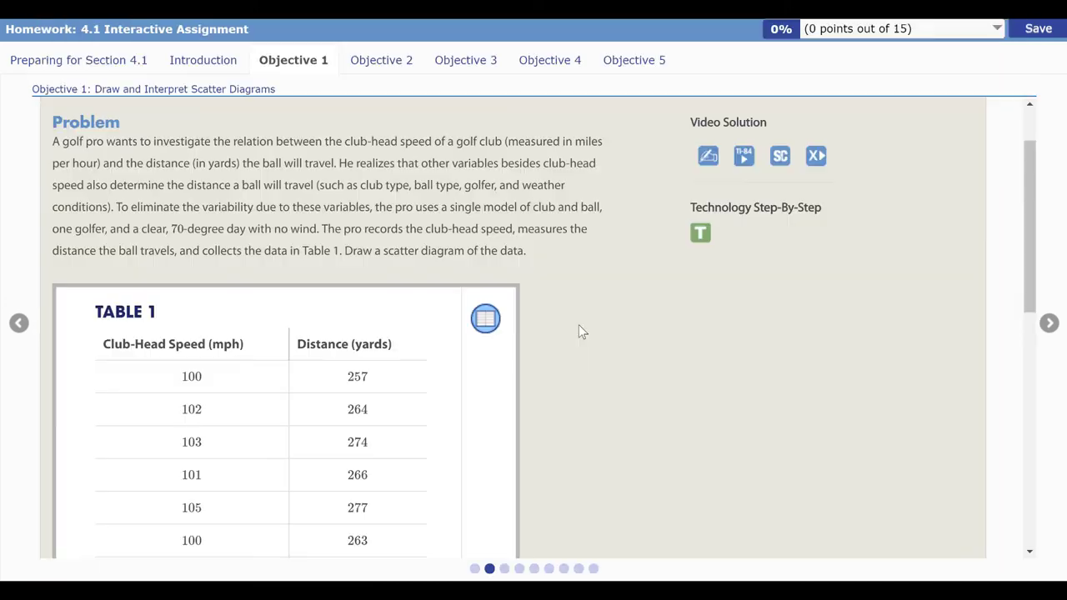
pyautogui.scroll(2, 579, 326)
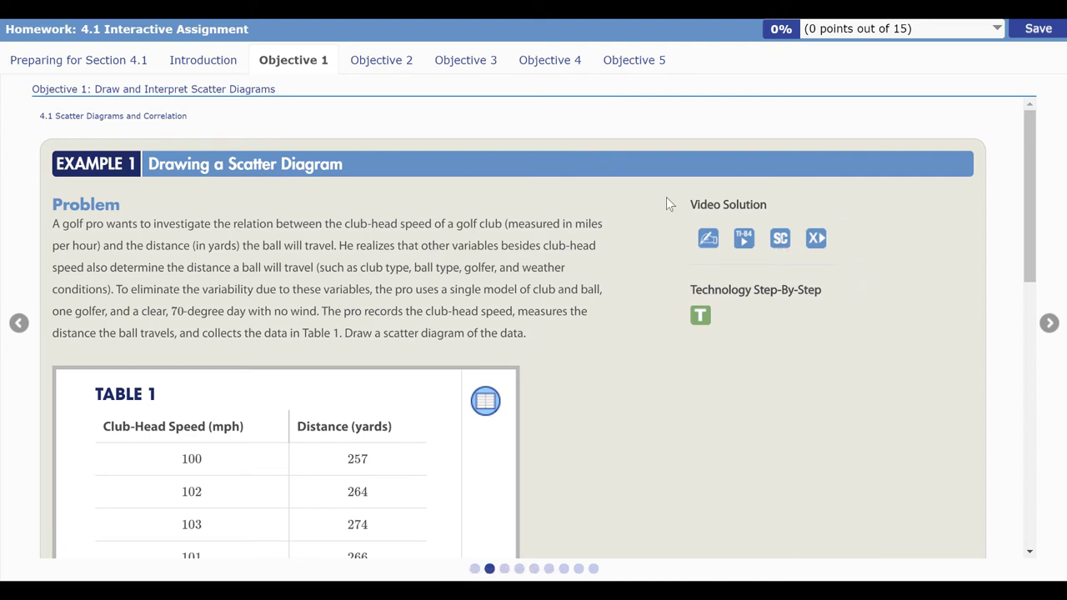
pyautogui.click(700, 318)
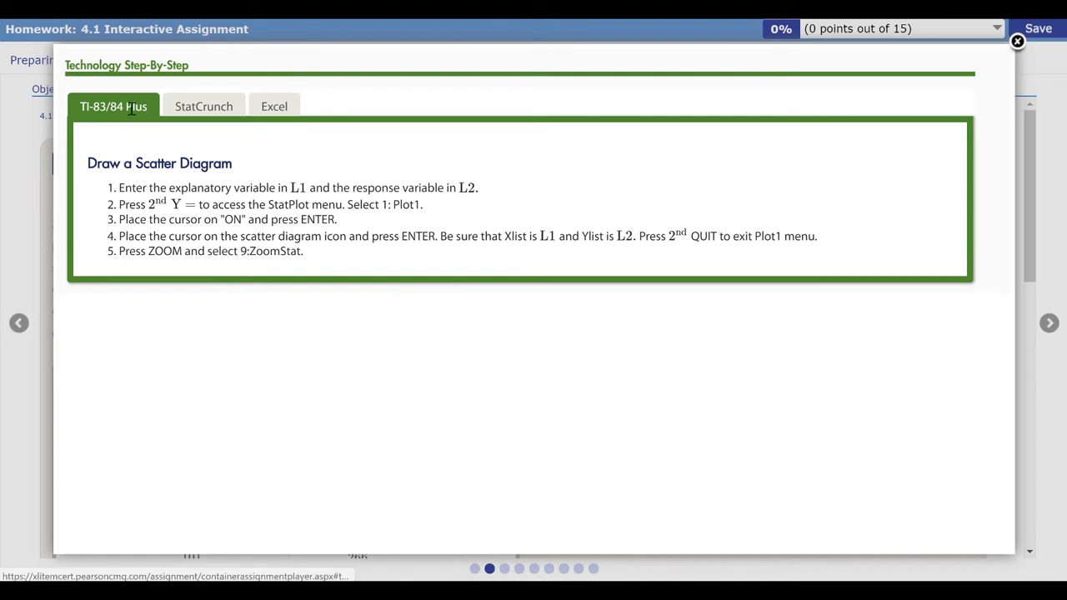
pyautogui.click(203, 110)
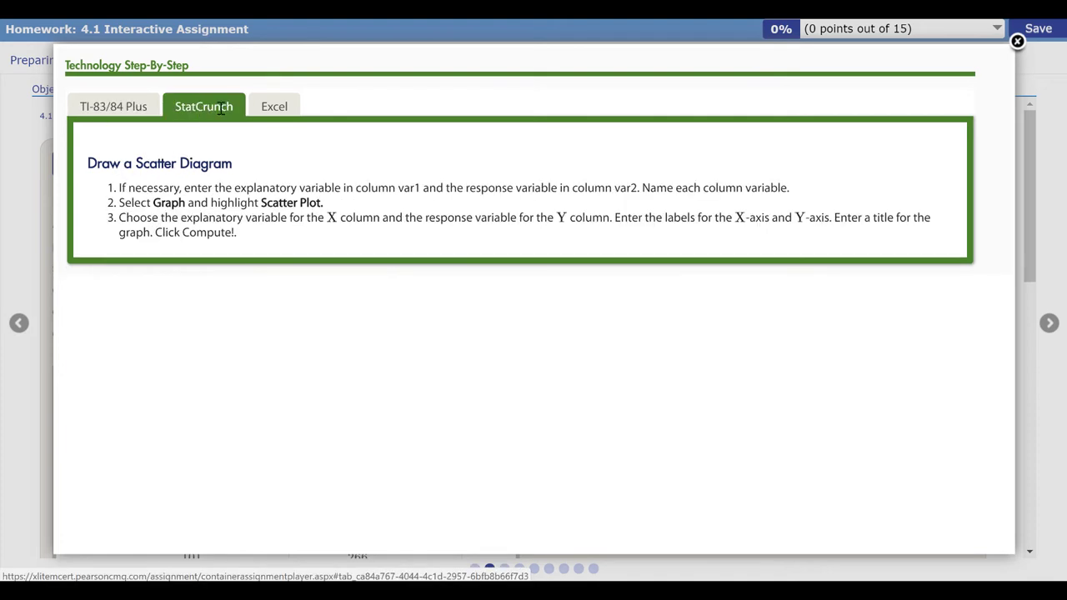
pyautogui.click(273, 110)
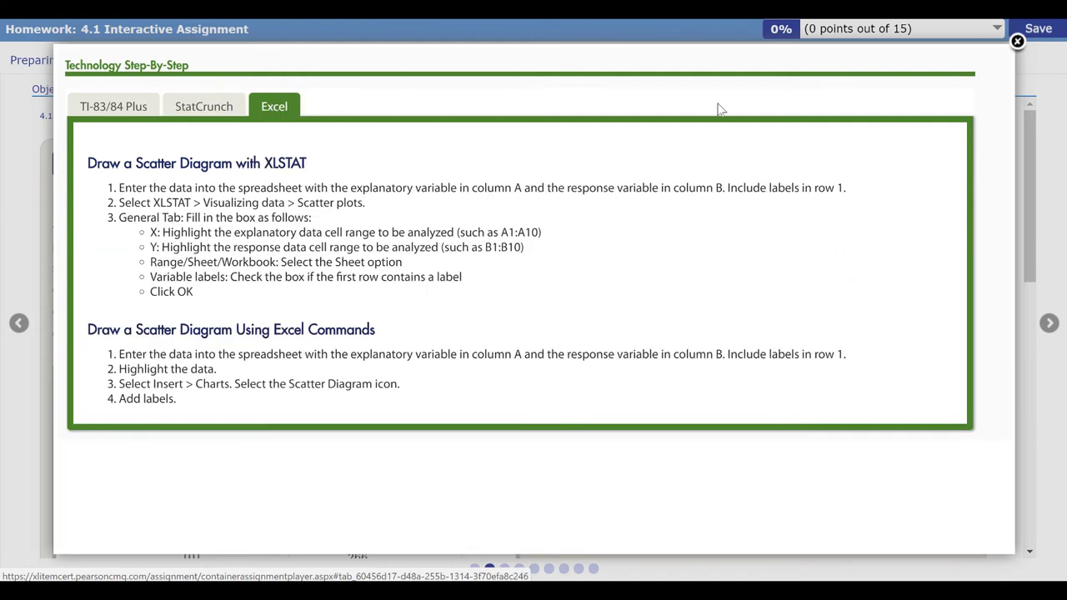
pyautogui.click(1017, 41)
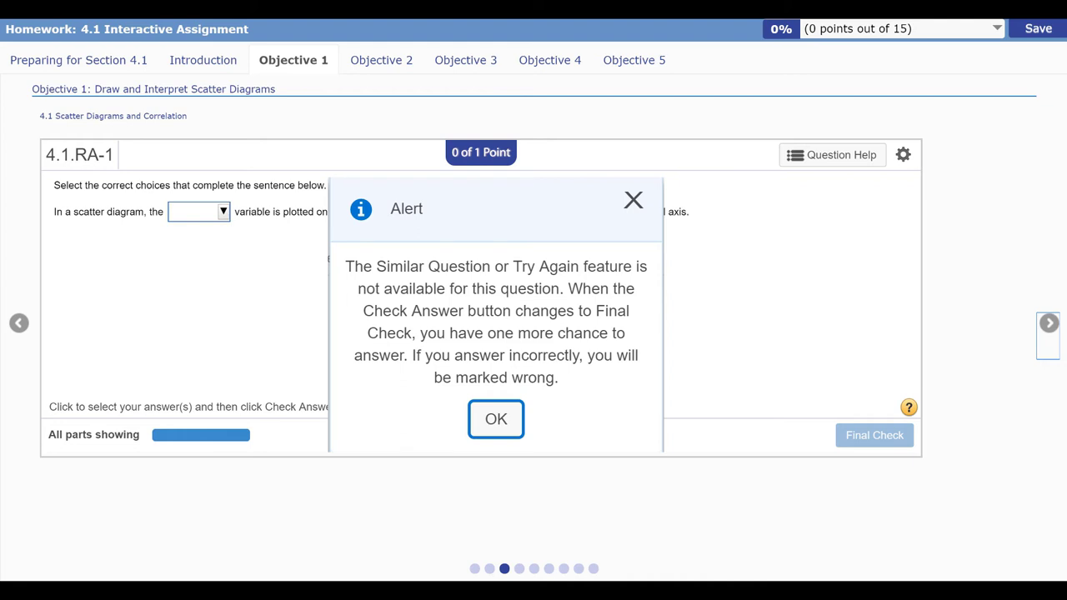
# Step: Page past questions 4.1.RA-1 and 4.1.RA-2 to the positive and negative association definitions, and open and close the In Other Words video
pyautogui.press('Return')
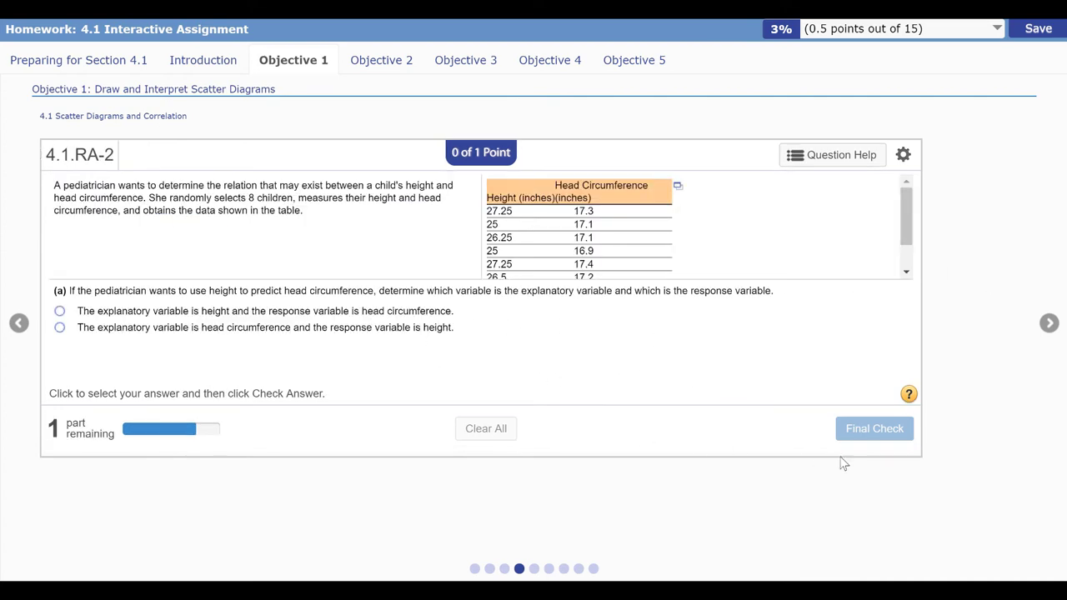
pyautogui.click(1048, 323)
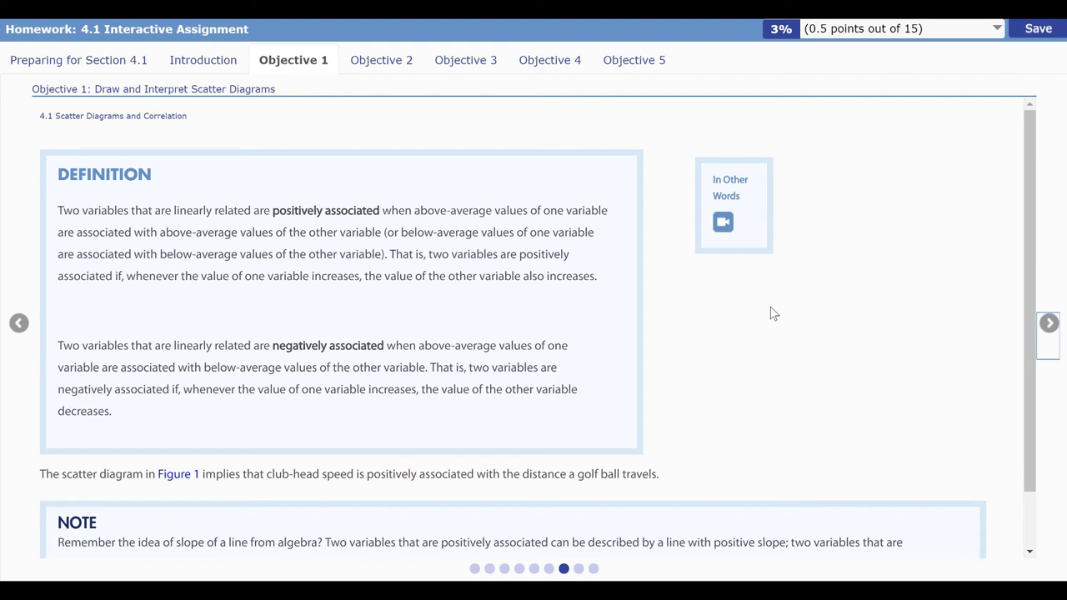
pyautogui.click(723, 223)
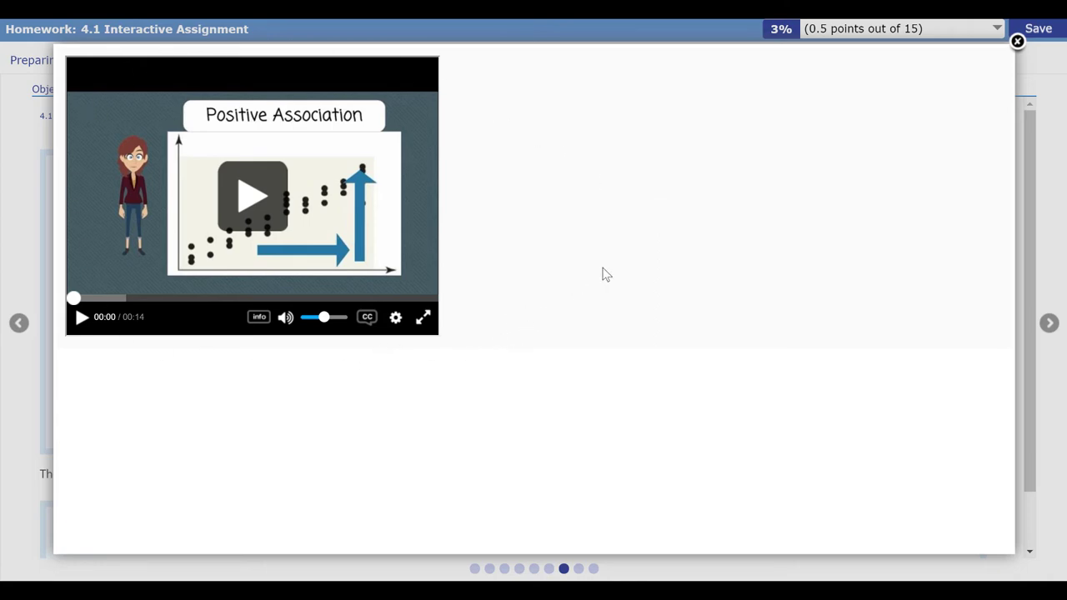
pyautogui.click(1017, 42)
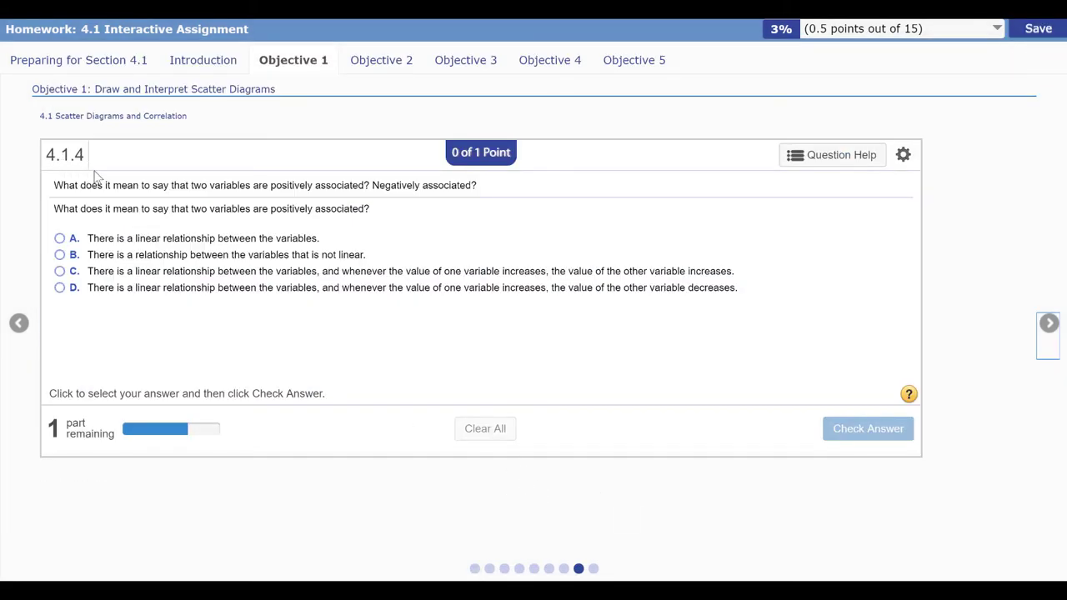
# Step: Page from question 4.1.4 through Objective 2's correlation coefficient definition and formula video to Activity 1
pyautogui.moveTo(820, 405)
pyautogui.mouseDown()
pyautogui.moveTo(869, 452)
pyautogui.moveTo(916, 405)
pyautogui.moveTo(821, 404)
pyautogui.mouseUp()
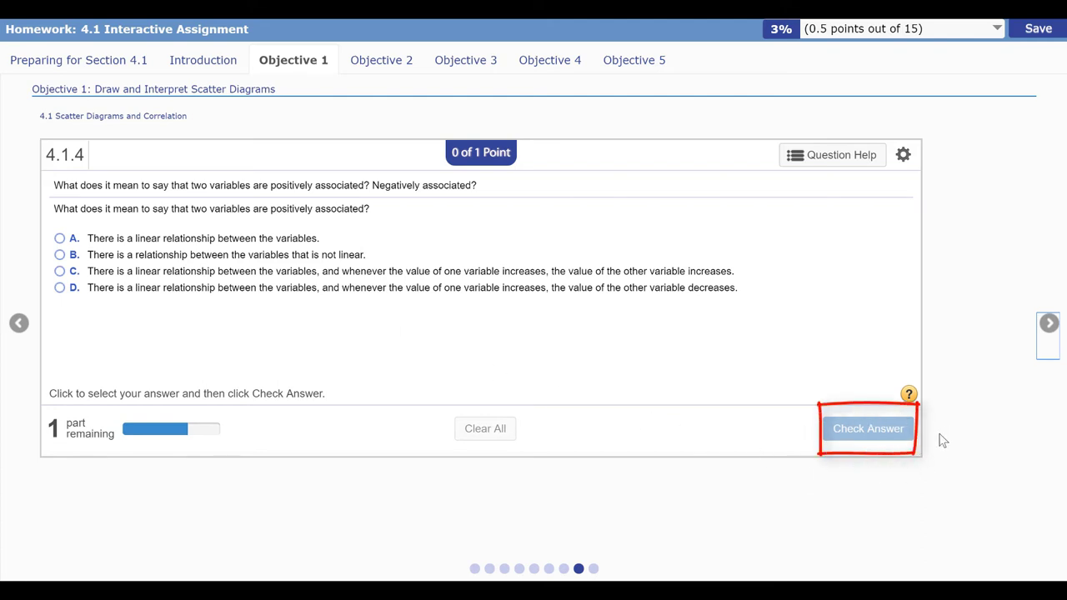
pyautogui.click(1043, 338)
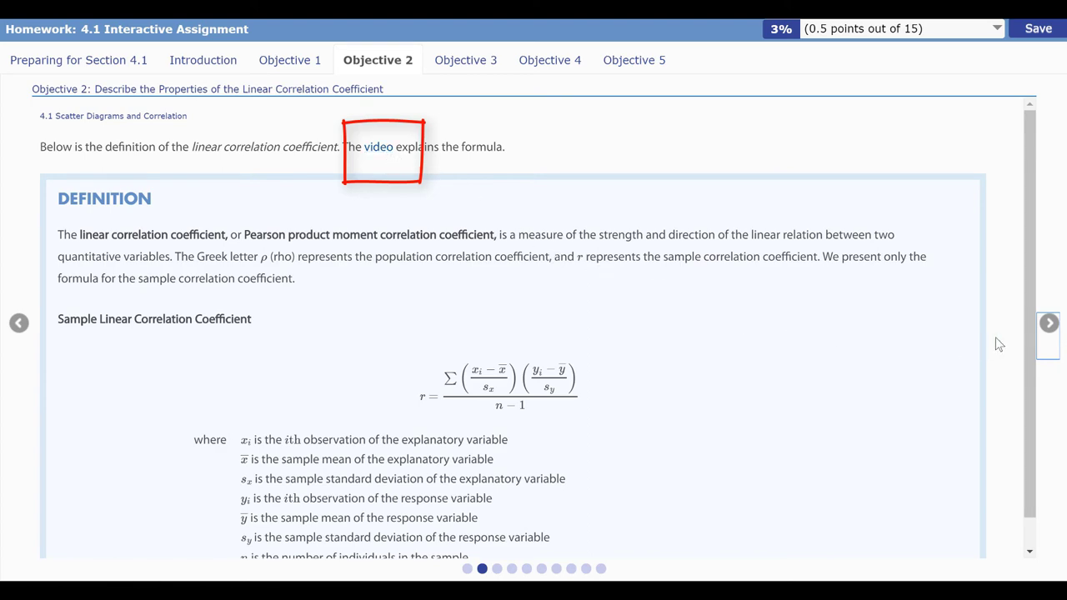
pyautogui.click(1050, 323)
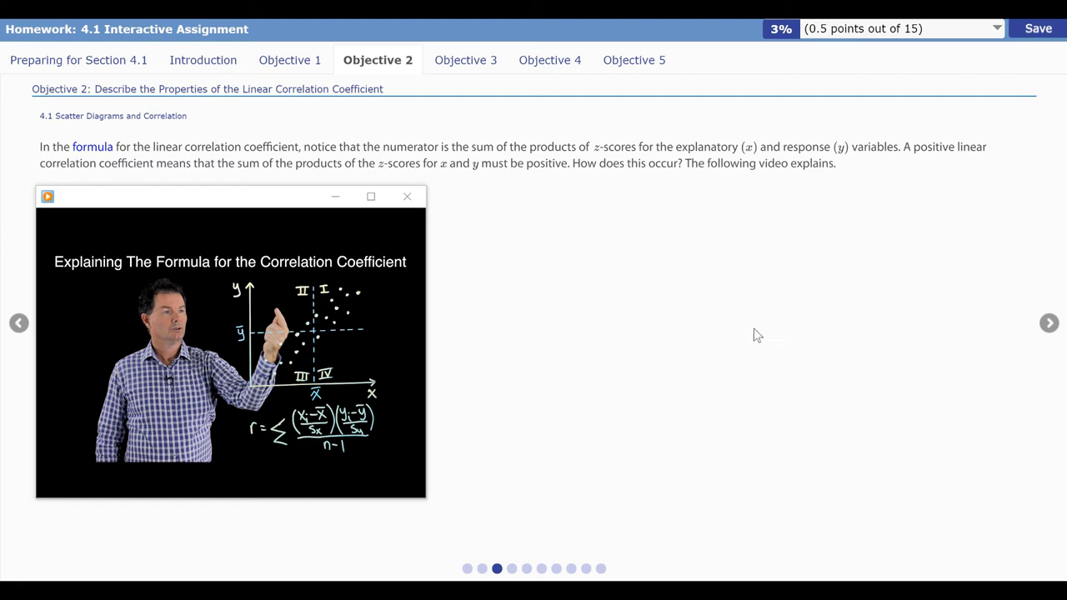
pyautogui.click(1048, 323)
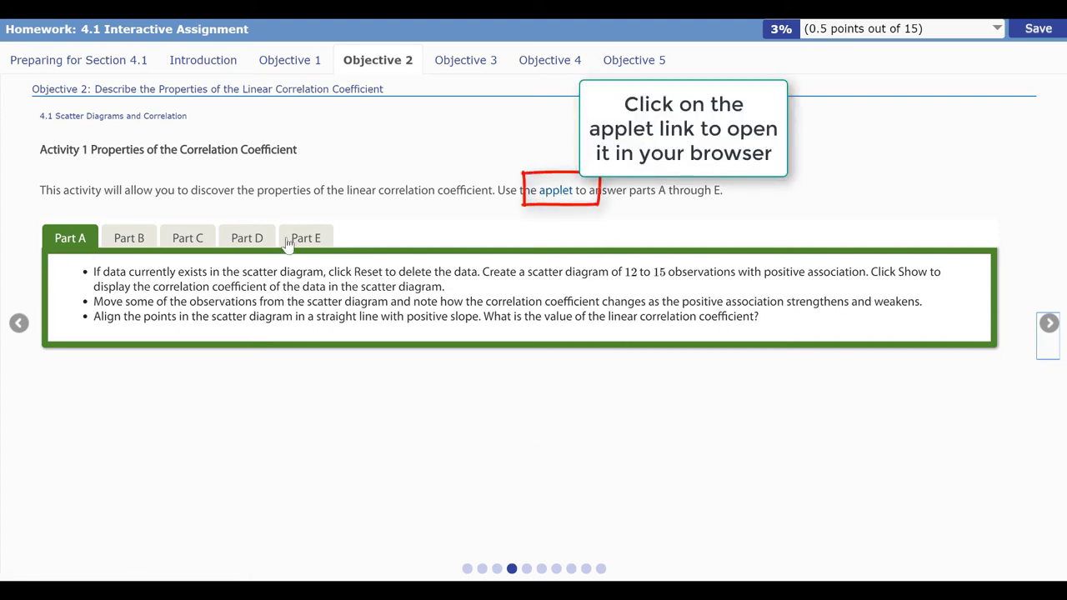
# Step: Open the Correlation by eye applet from Activity 1 and arrange its window side by side with the assignment
pyautogui.click(548, 191)
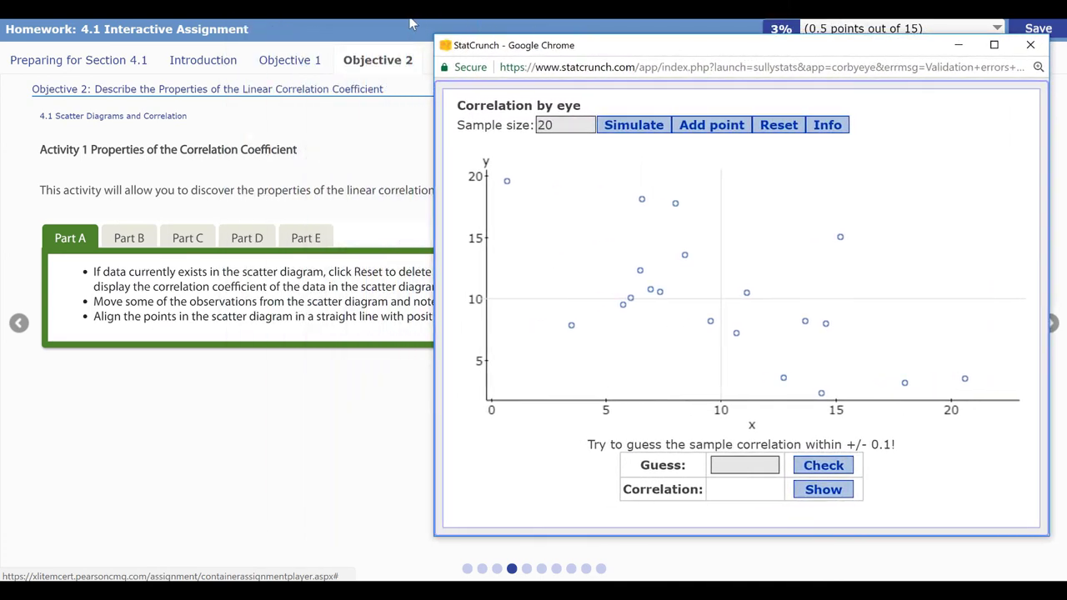
pyautogui.moveTo(435, 35); pyautogui.dragTo(614, 101)
pyautogui.moveTo(794, 115); pyautogui.dragTo(806, 83)
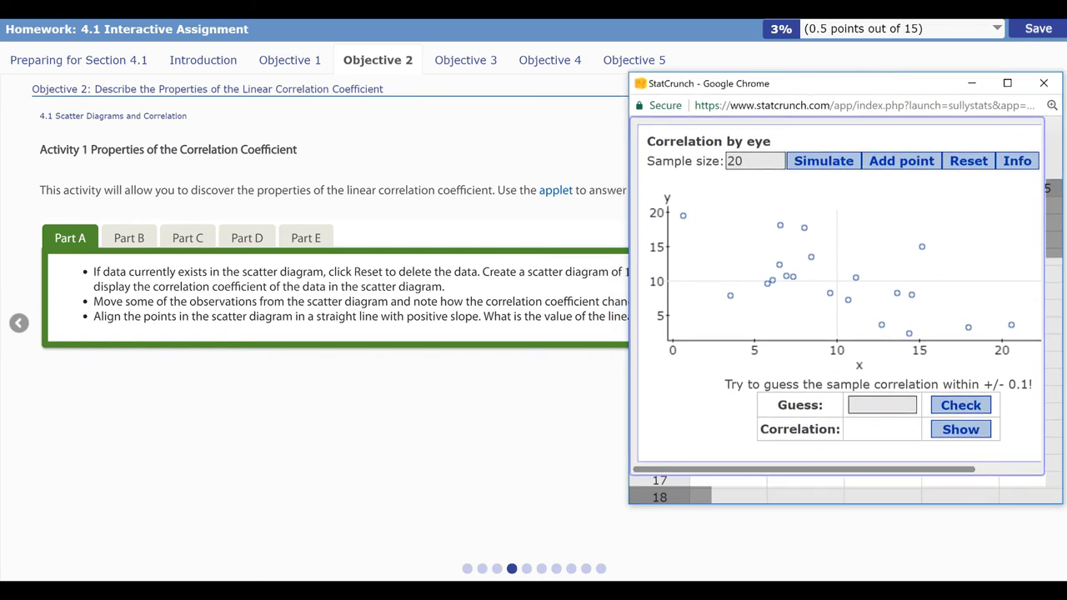
pyautogui.press('super+Left')
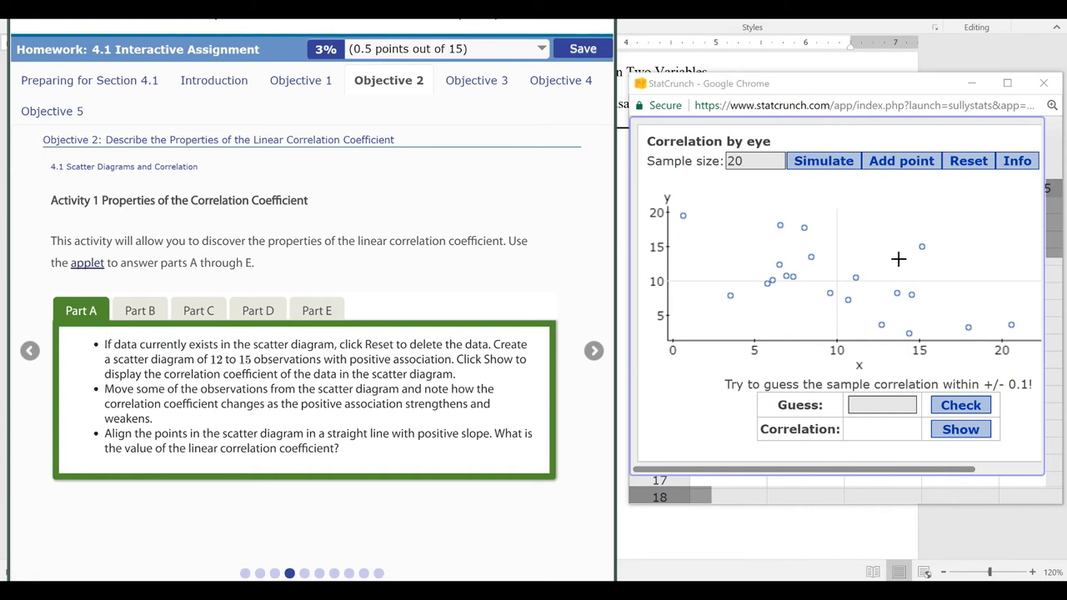
# Step: Clear the applet's existing data and plot ten scattered points with a positive association
pyautogui.click(966, 164)
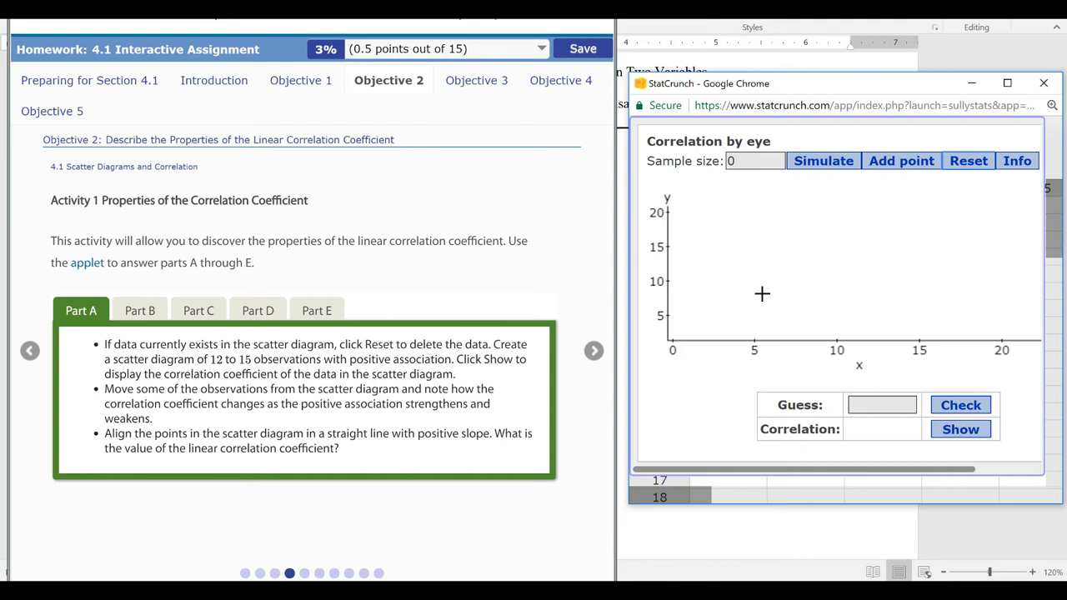
pyautogui.click(697, 313)
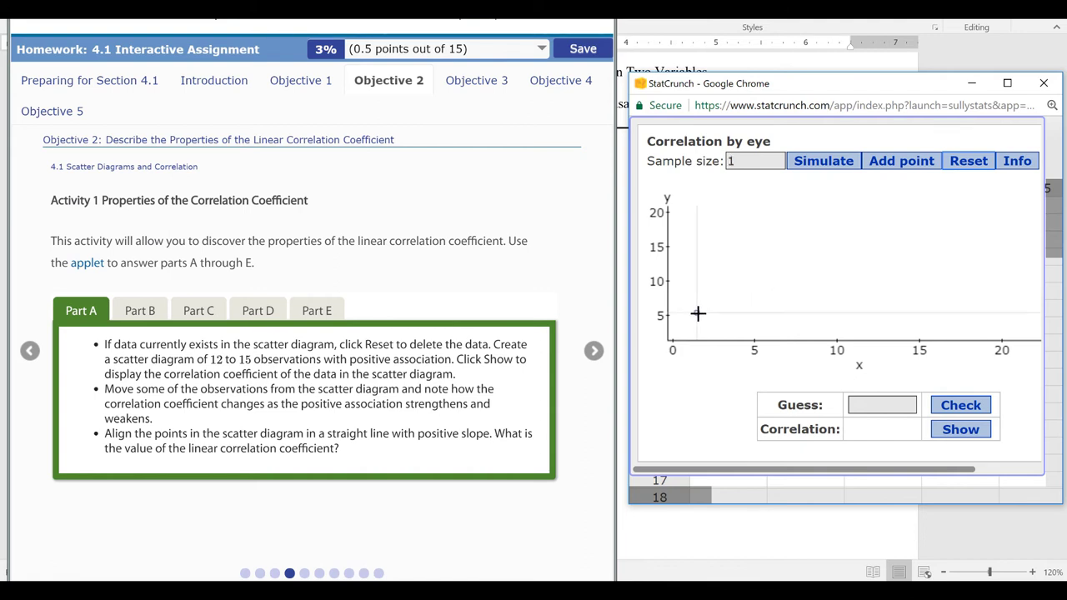
pyautogui.click(717, 293)
pyautogui.click(746, 303)
pyautogui.click(763, 273)
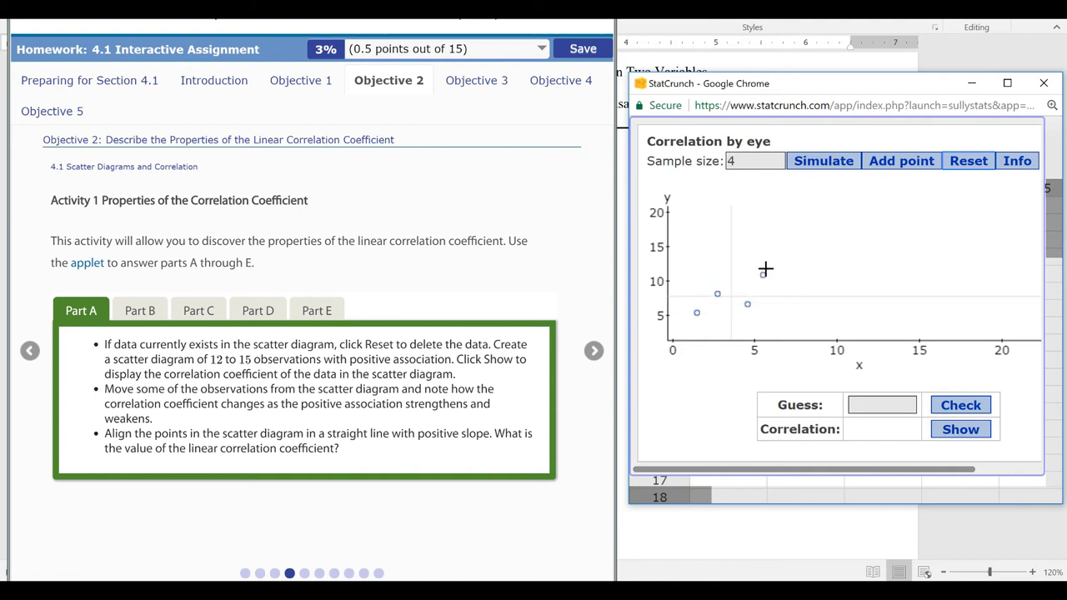
pyautogui.click(765, 246)
pyautogui.click(799, 242)
pyautogui.click(808, 265)
pyautogui.click(785, 284)
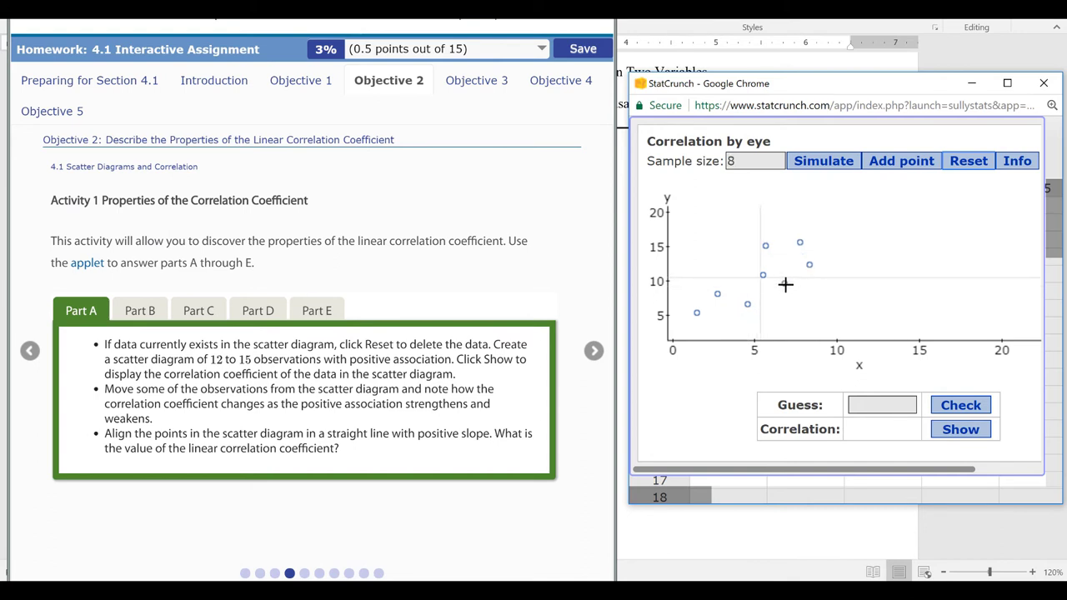
pyautogui.click(742, 270)
pyautogui.click(719, 311)
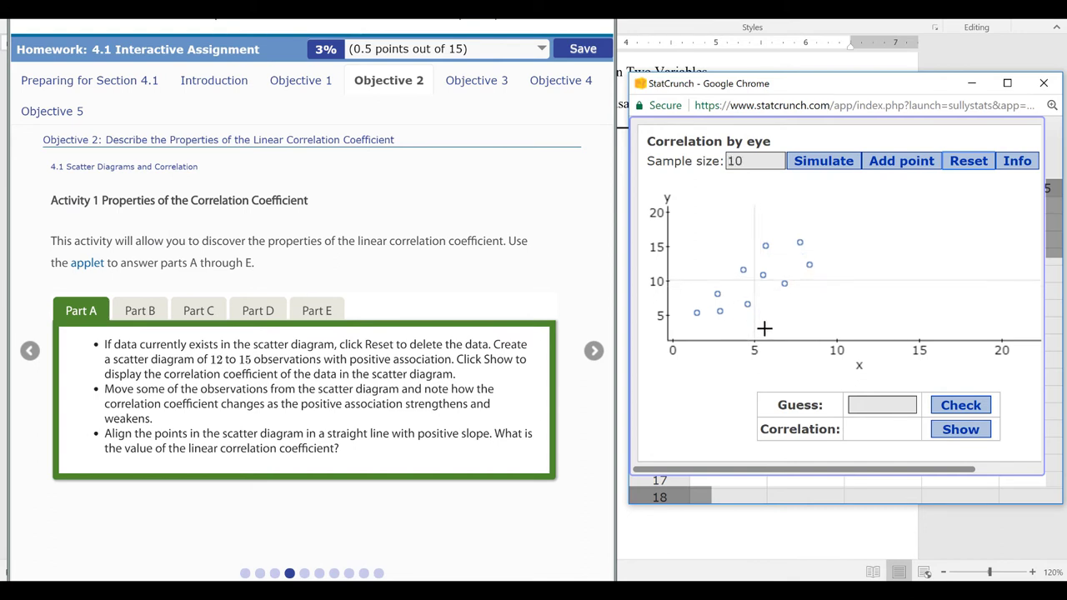
# Step: Show the correlation of the plotted points, and move the rightmost observation to about x = 14, y = 10
pyautogui.moveTo(450, 335)
pyautogui.mouseDown()
pyautogui.moveTo(467, 380)
pyautogui.moveTo(521, 360)
pyautogui.moveTo(532, 333)
pyautogui.mouseUp()
pyautogui.click(960, 429)
pyautogui.moveTo(760, 385)
pyautogui.mouseDown()
pyautogui.moveTo(925, 446)
pyautogui.moveTo(763, 385)
pyautogui.mouseUp()
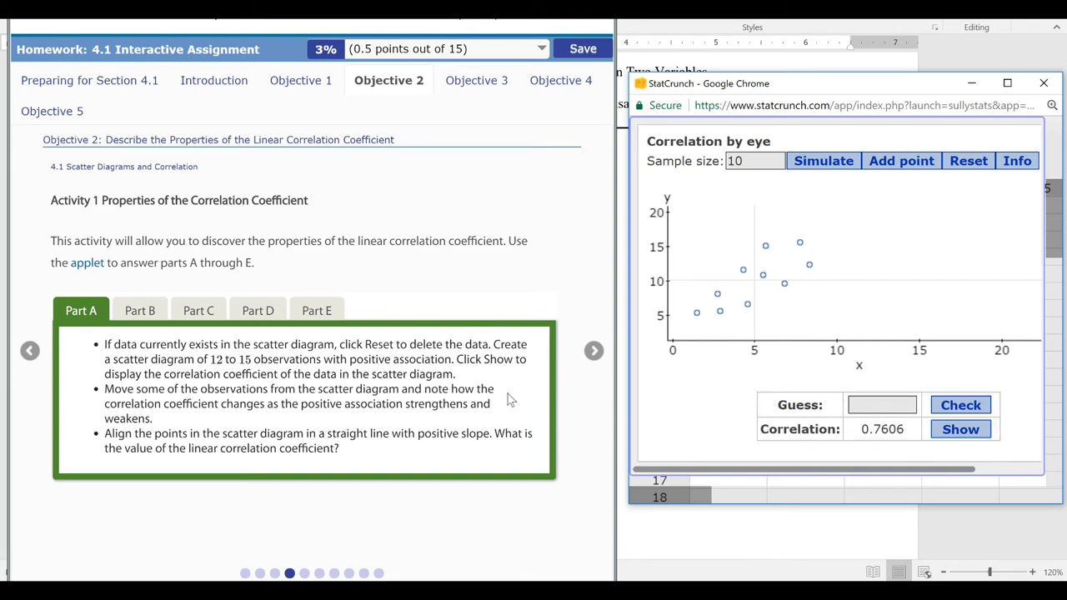
pyautogui.moveTo(809, 266); pyautogui.dragTo(898, 281)
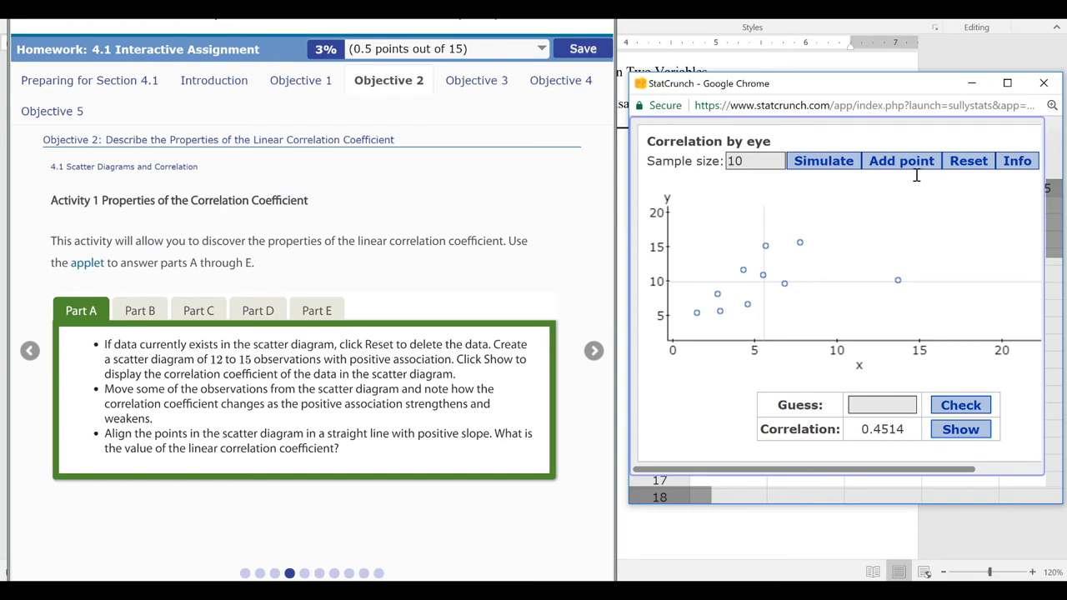
# Step: Close the applet and go to the Objective 2 page with the video illustrating the activity's ideas
pyautogui.click(1043, 83)
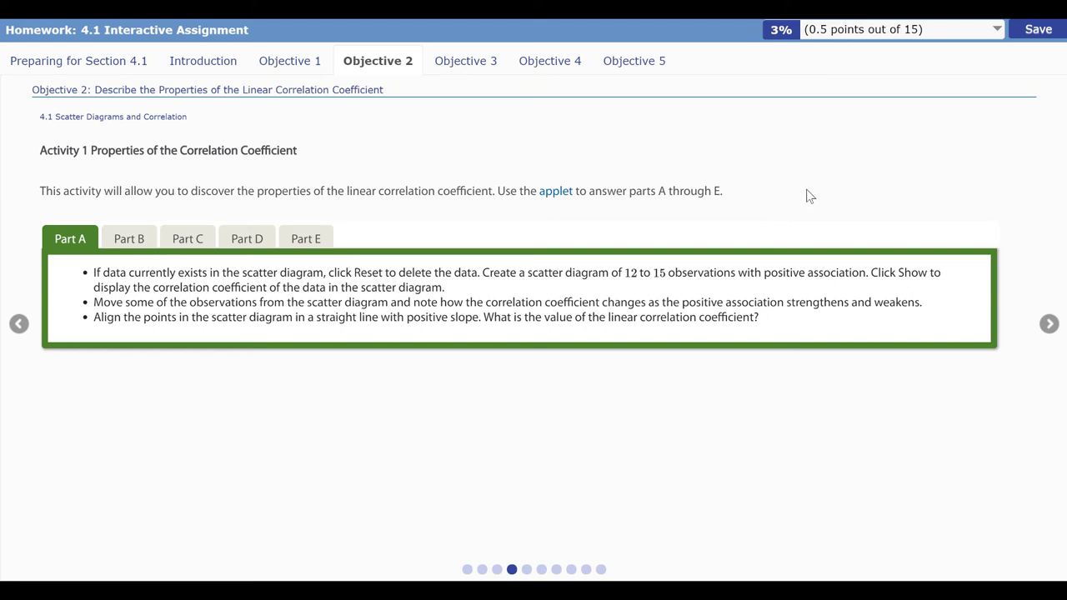
pyautogui.click(1049, 324)
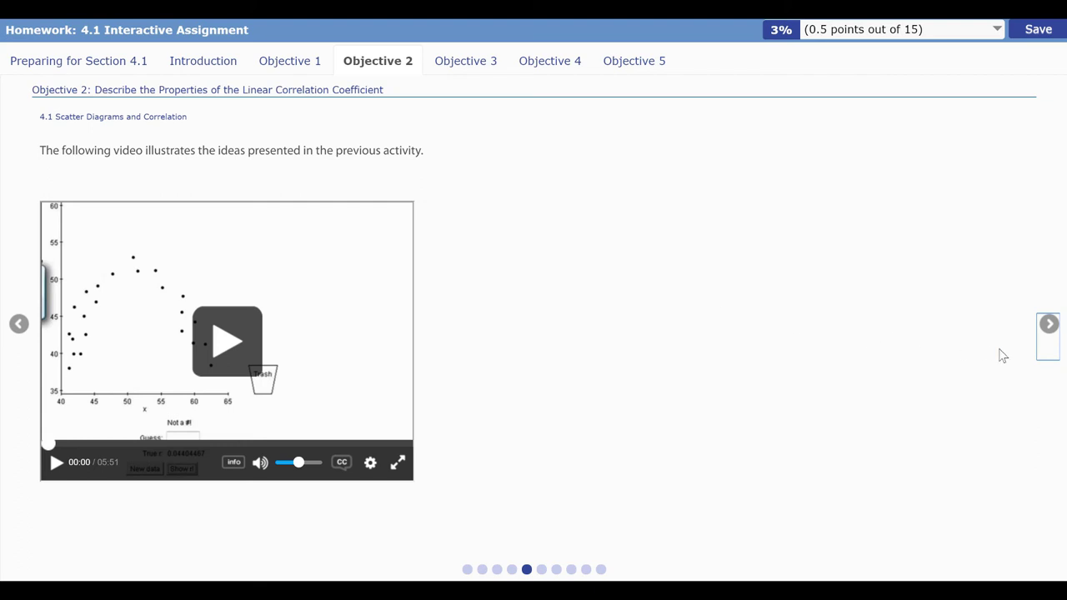
# Step: View the linear correlation coefficient's properties and question 4.1.RA-3 in Objective 2, and go to question 4.1.RA-8 in Objective 3
pyautogui.click(1048, 324)
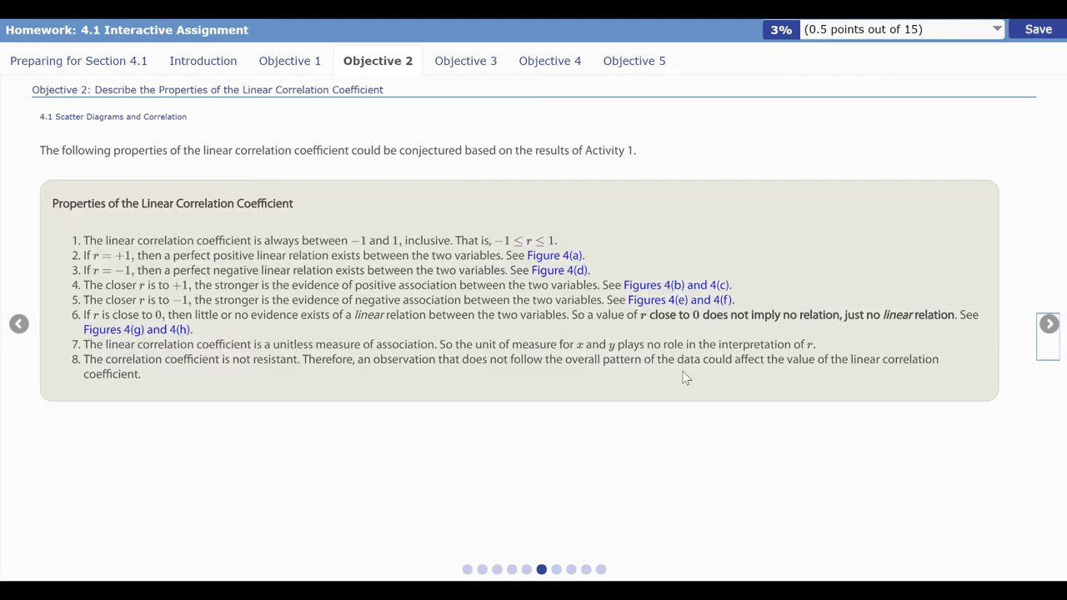
pyautogui.click(1049, 325)
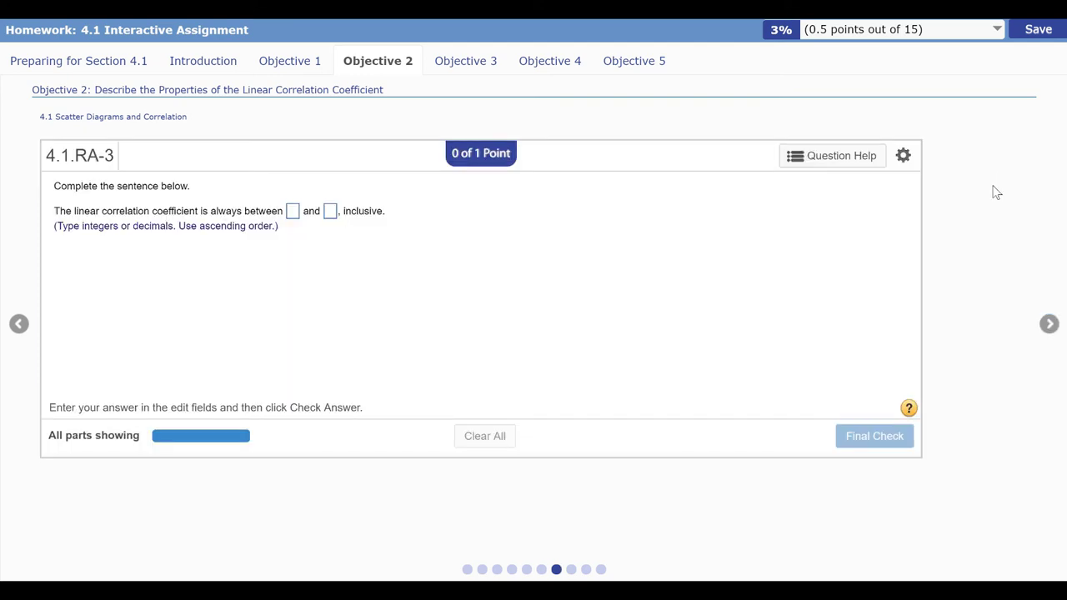
pyautogui.click(1047, 326)
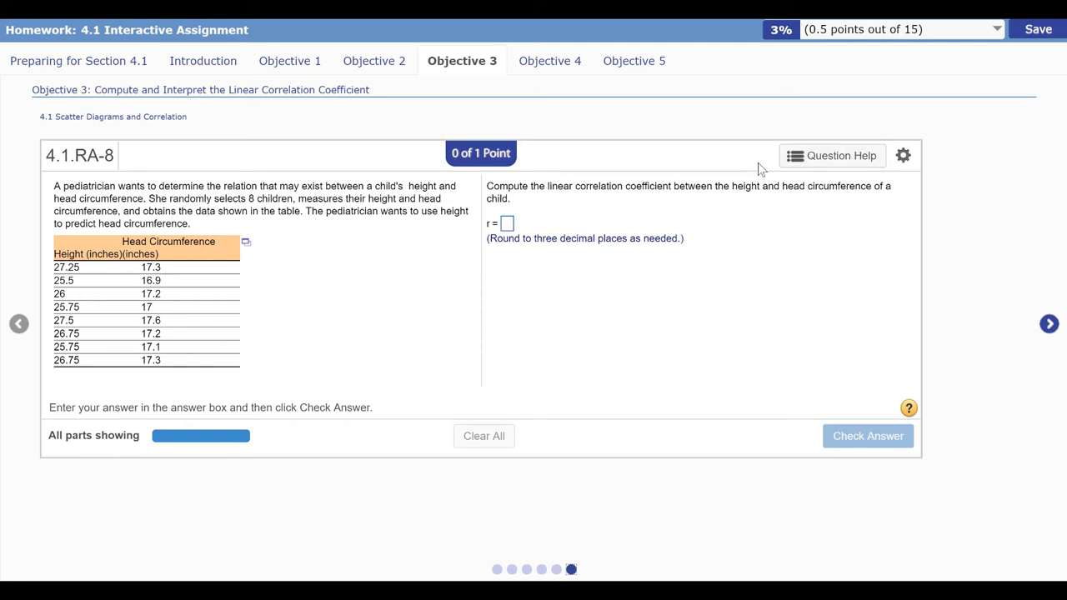
# Step: Open the Tech Help for question 4.1.RA-8, read through to the Excel with XLSTAT instructions, and close it
pyautogui.click(804, 159)
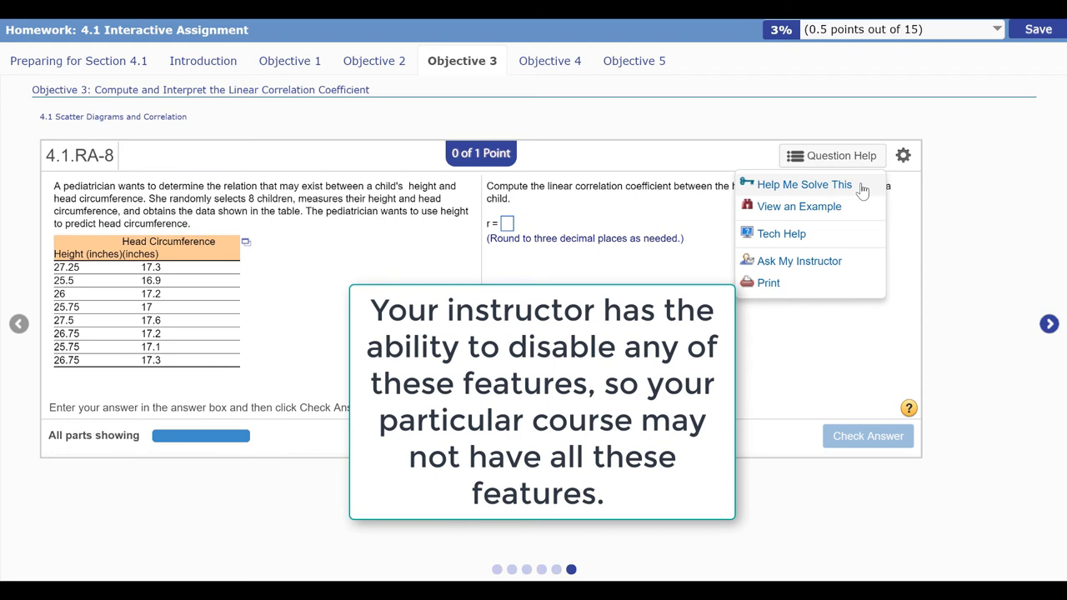
pyautogui.click(821, 235)
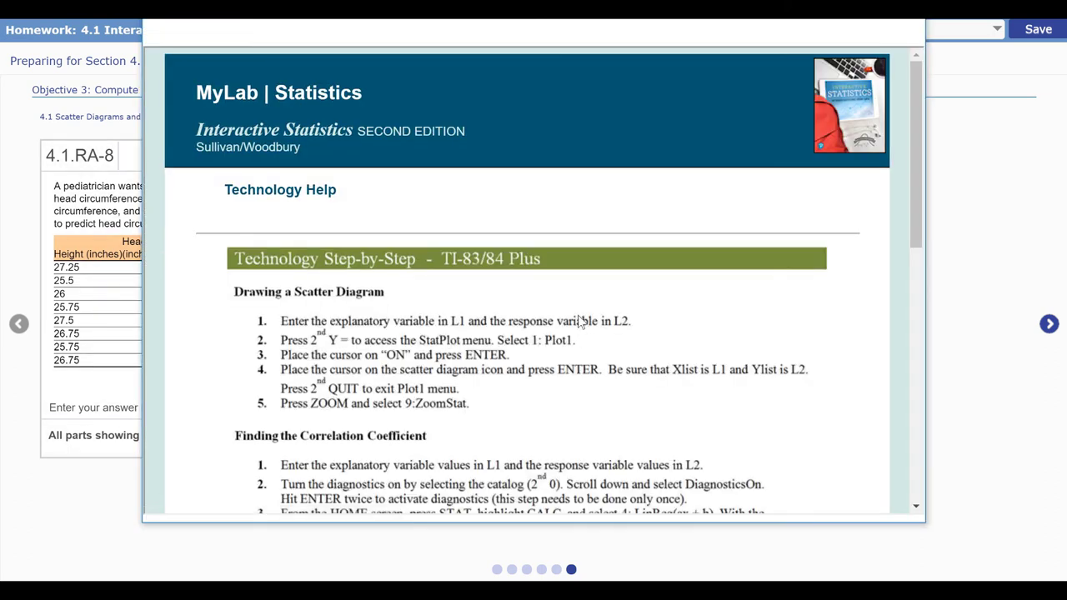
pyautogui.moveTo(914, 224); pyautogui.dragTo(910, 429)
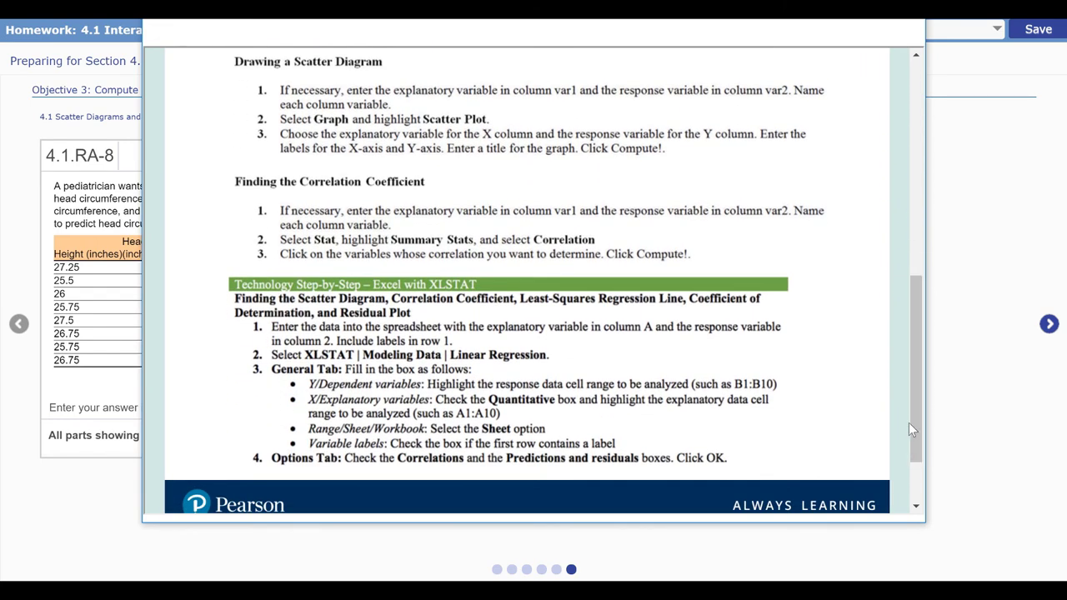
pyautogui.press('Escape')
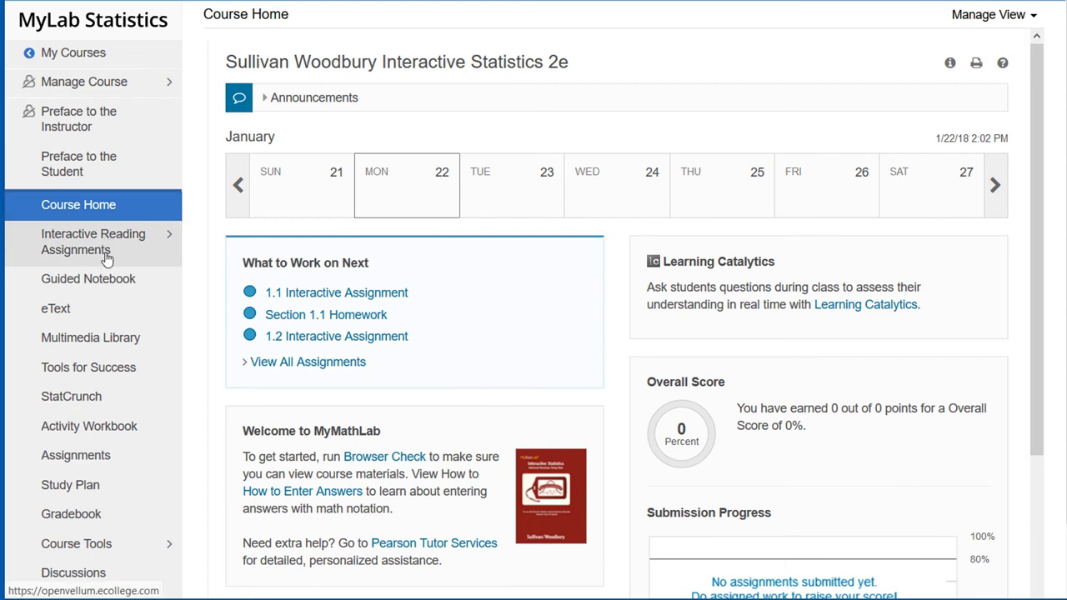
# Step: Open the Chapter 4 Review from the course's Interactive eText
pyautogui.click(66, 313)
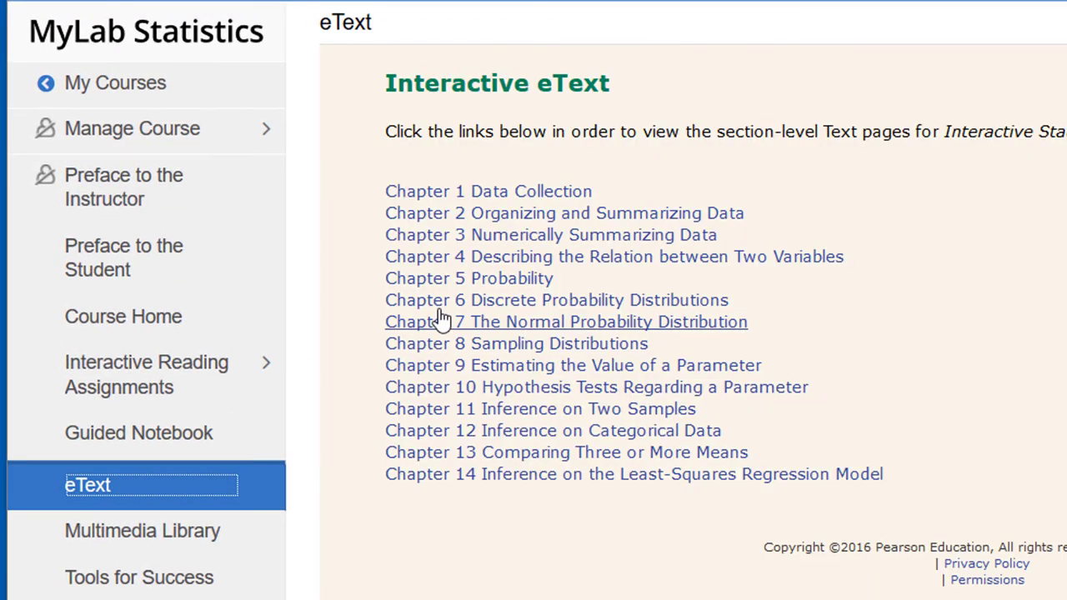
pyautogui.click(550, 260)
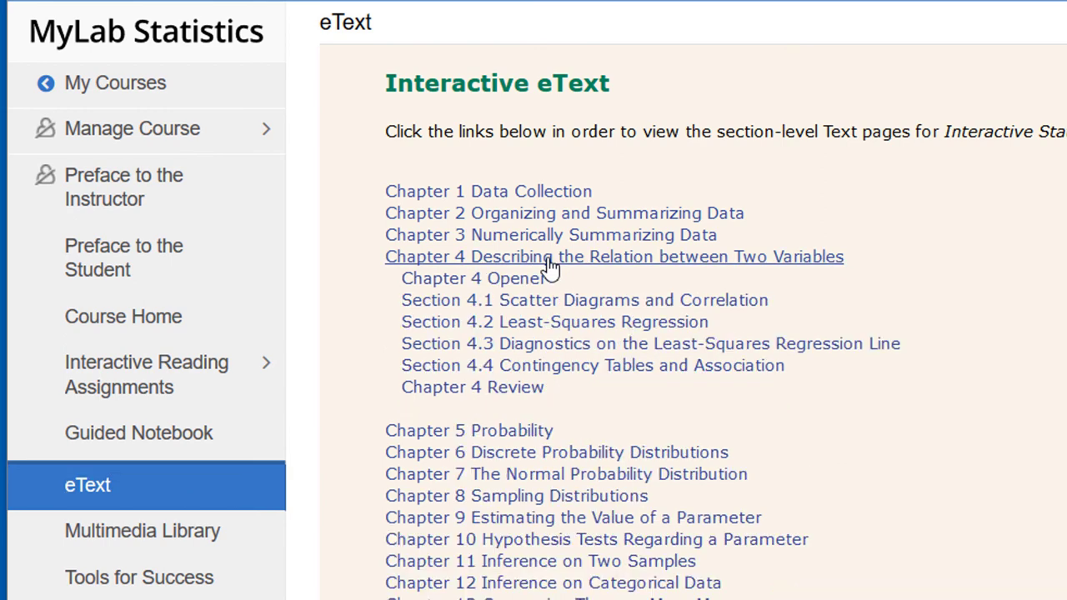
pyautogui.click(494, 389)
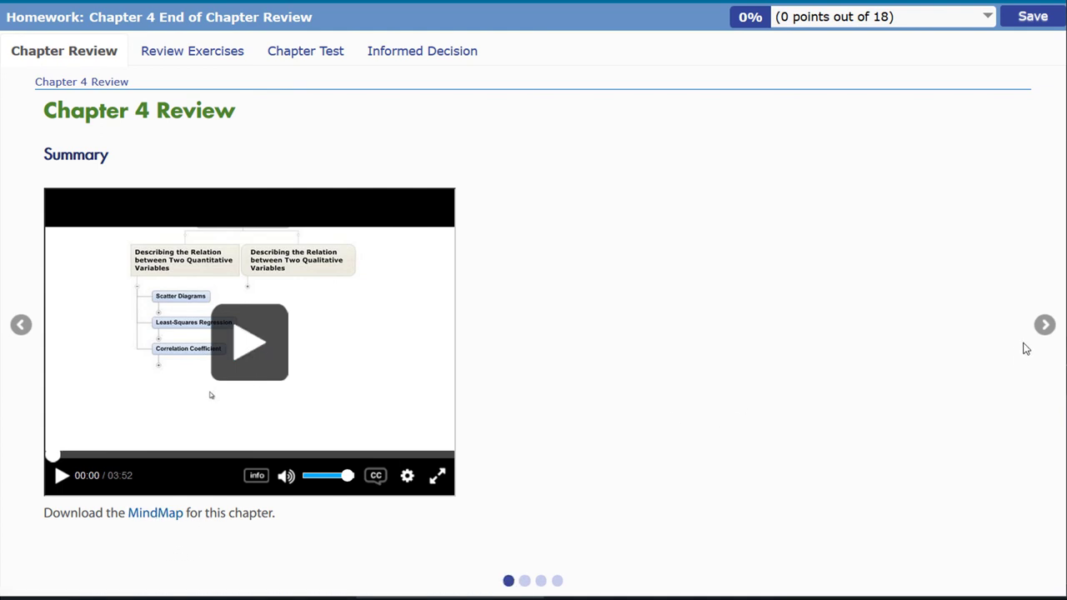
# Step: Look up the definition of Coefficient of determination in the Chapter 4 Review vocabulary and close the definition
pyautogui.click(1044, 325)
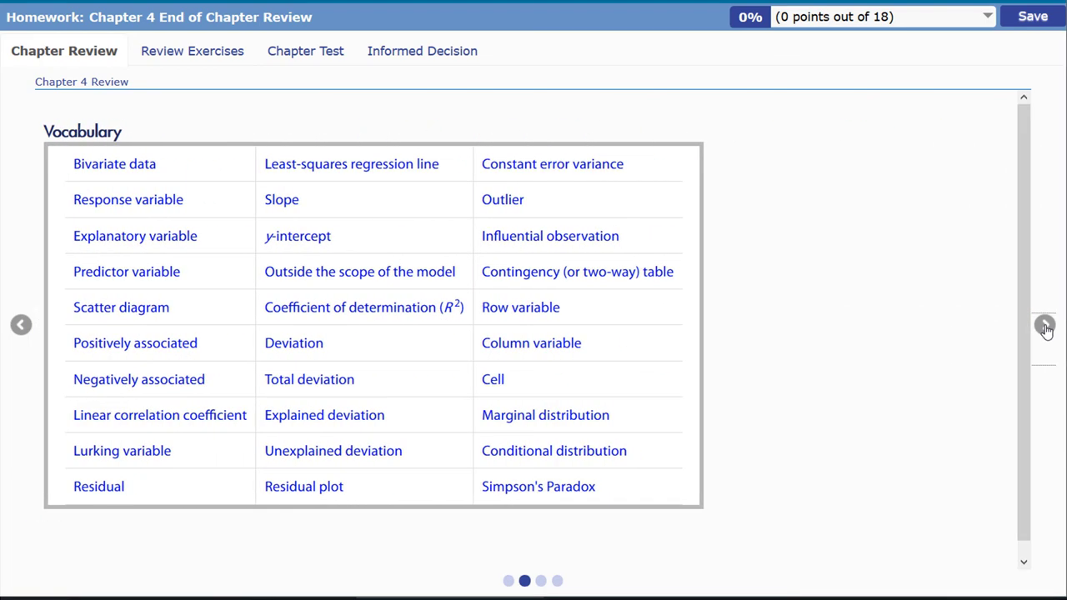
pyautogui.click(415, 308)
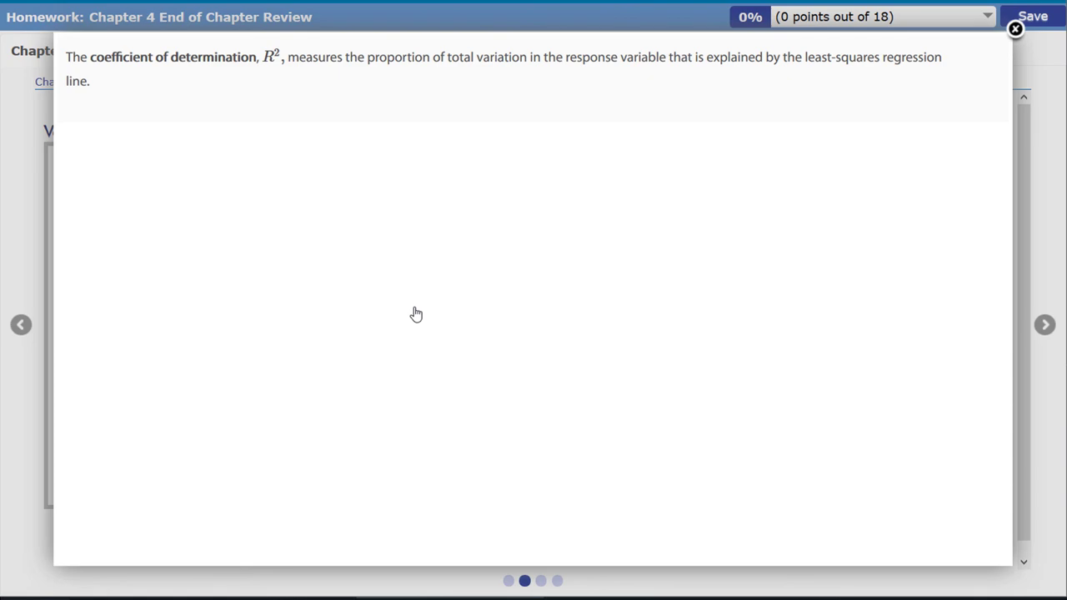
pyautogui.click(1016, 29)
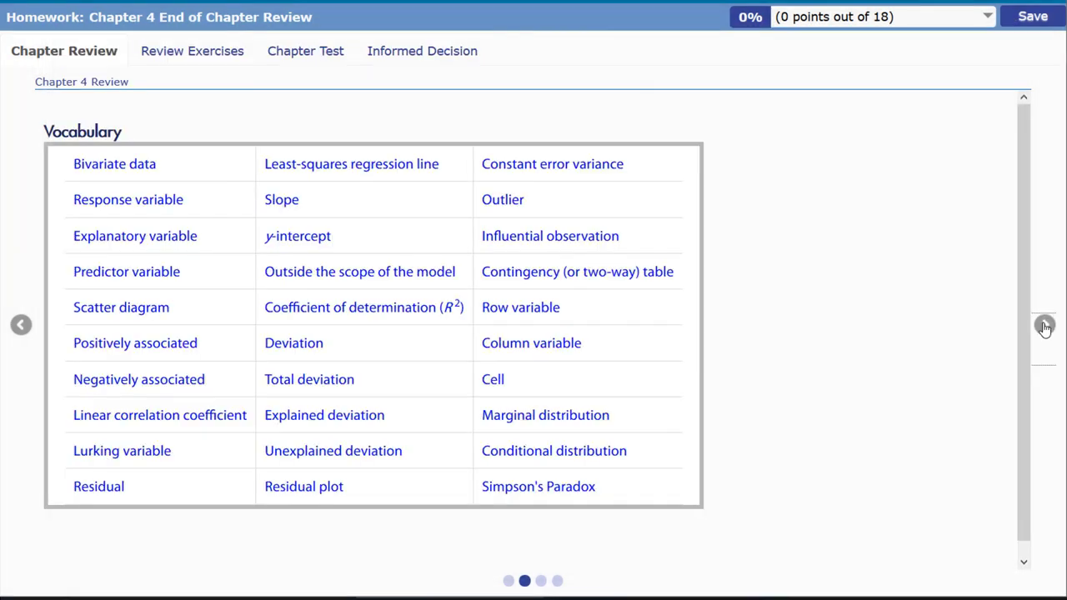
# Step: Go through the review's Formulas and Objectives pages to the first Review Exercises question, 4.EOC.1
pyautogui.click(1044, 325)
pyautogui.scroll(2, 1029, 250)
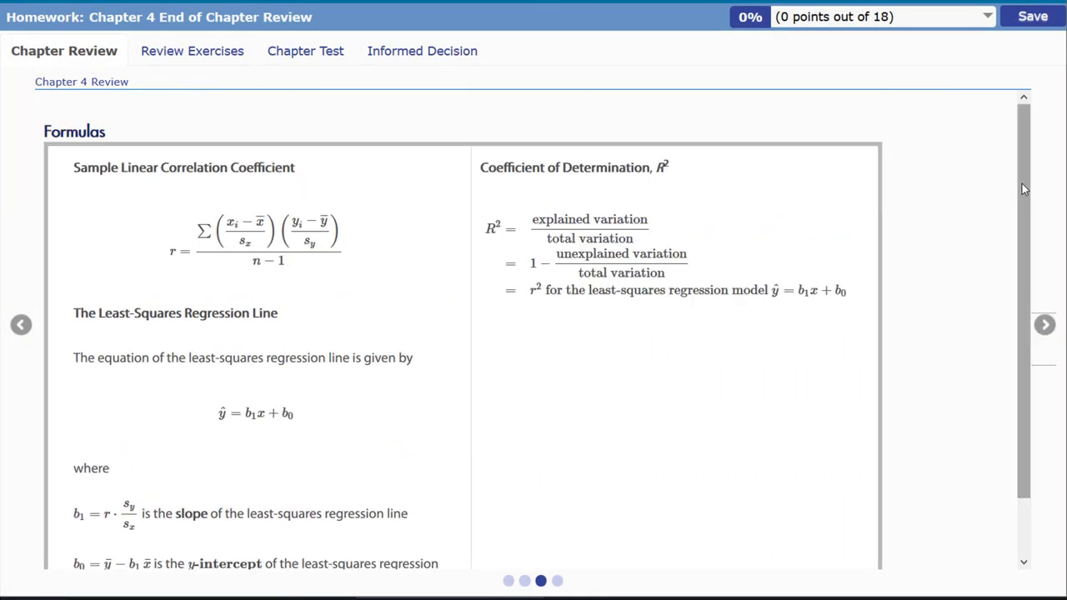
pyautogui.click(1044, 325)
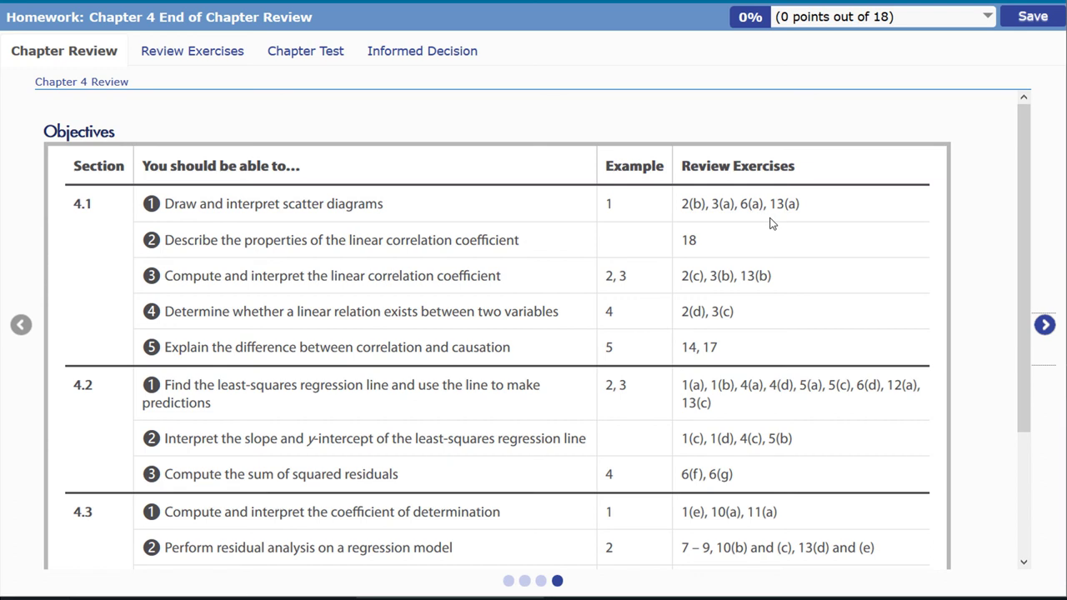
pyautogui.click(1045, 326)
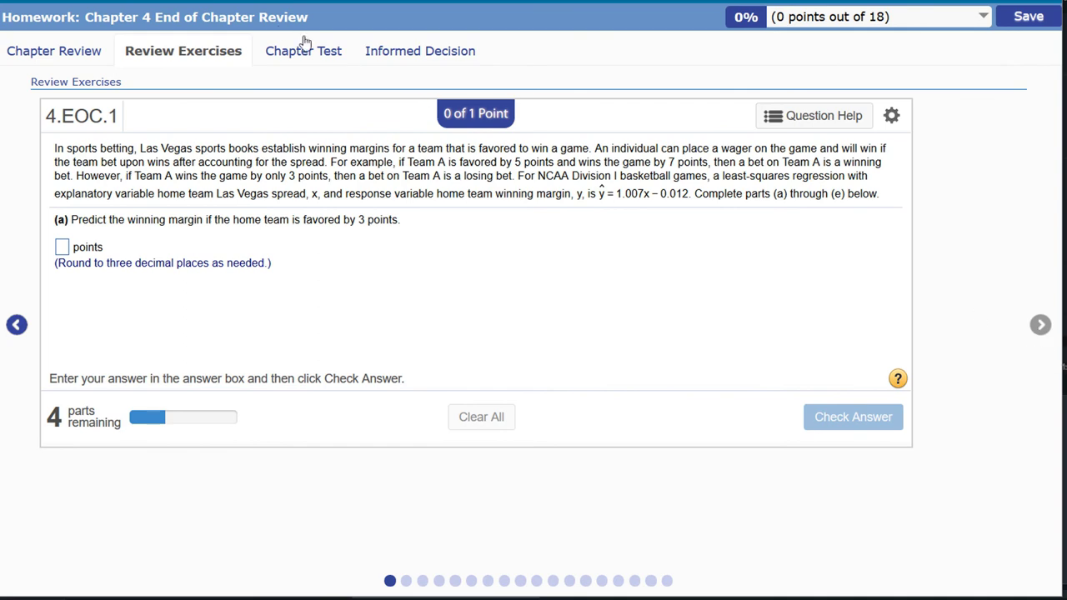
# Step: Examine question 1 of the Chapter Test from its data table through parts (a) to (d), and open Informed Decision
pyautogui.click(295, 46)
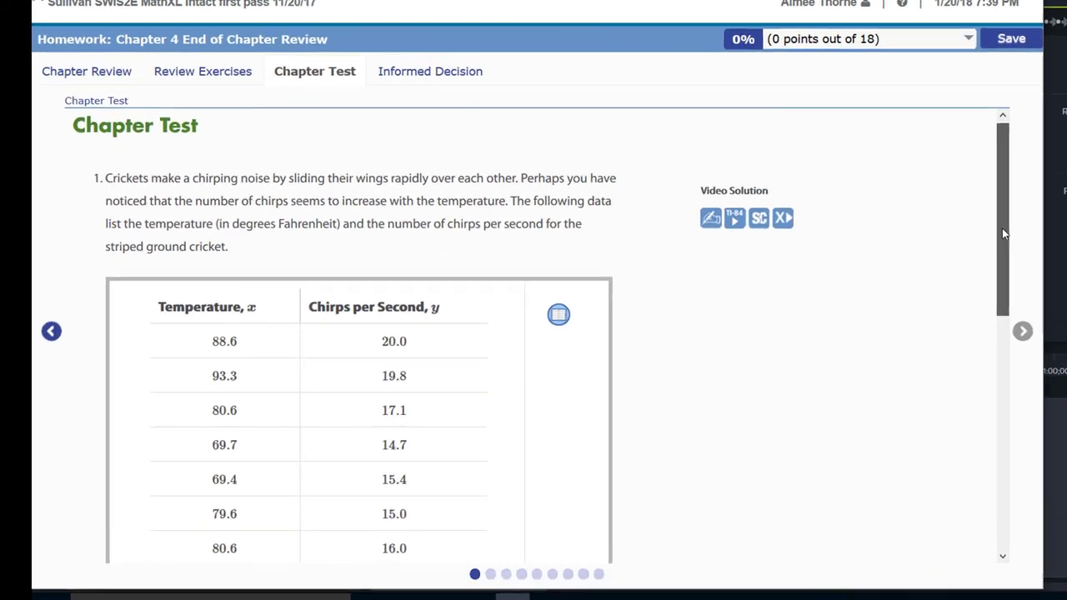
pyautogui.moveTo(945, 256); pyautogui.dragTo(948, 441)
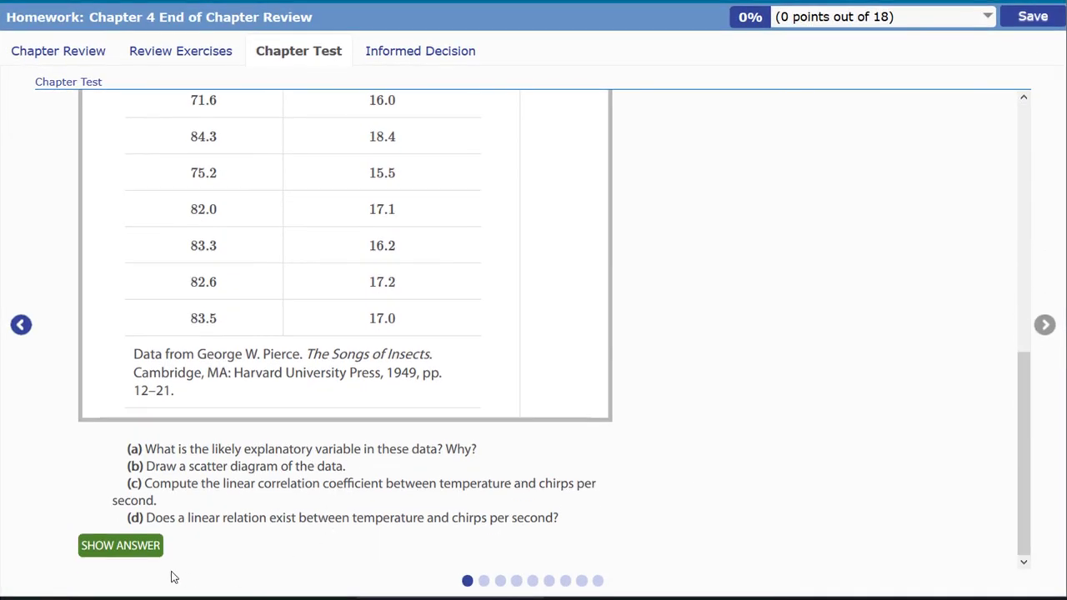
pyautogui.scroll(1, 126, 555)
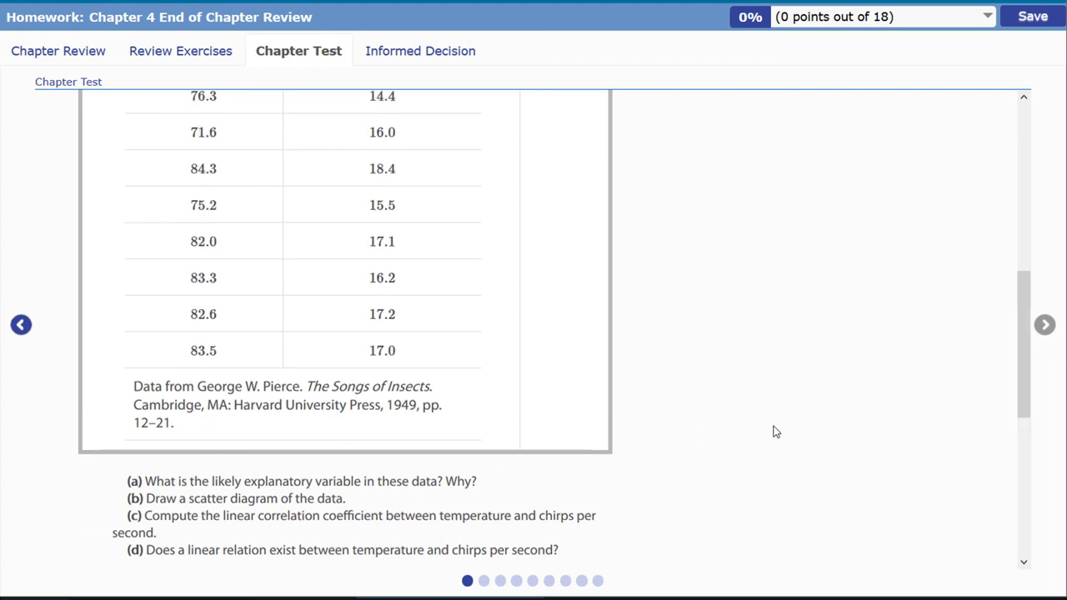
pyautogui.moveTo(1030, 408); pyautogui.dragTo(1028, 226)
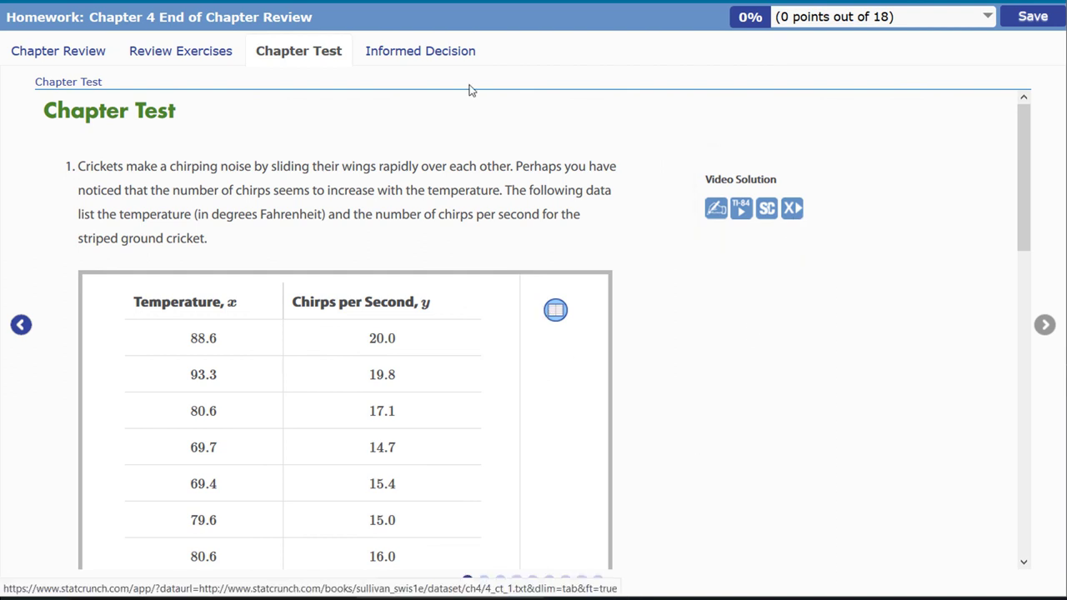
pyautogui.click(433, 53)
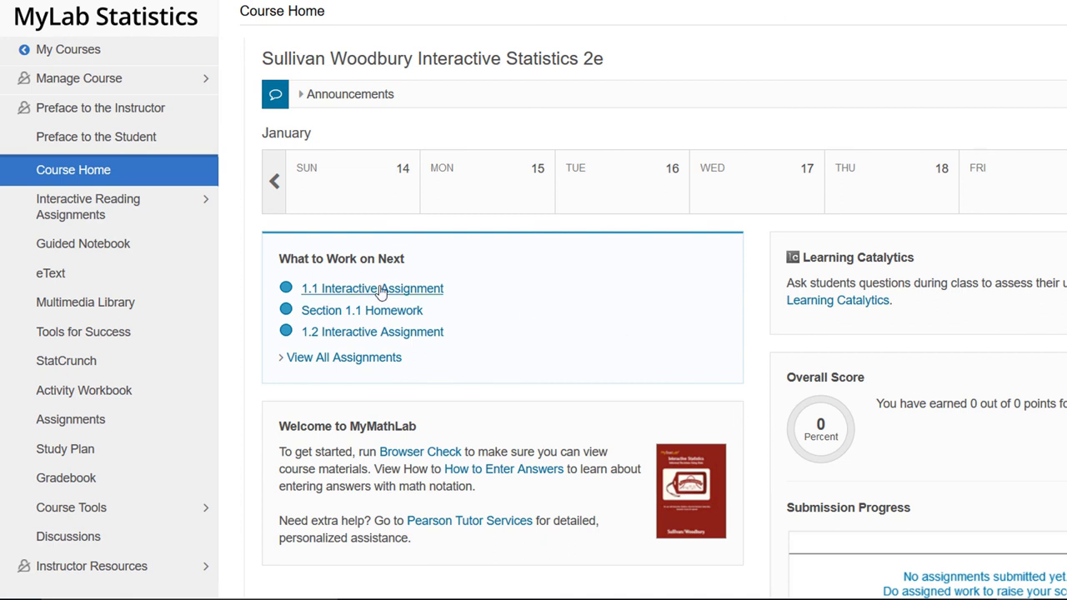
# Step: Open the Tables and Formulas document from Tools for Success and page through its chapter formulas and statistical tables
pyautogui.click(108, 336)
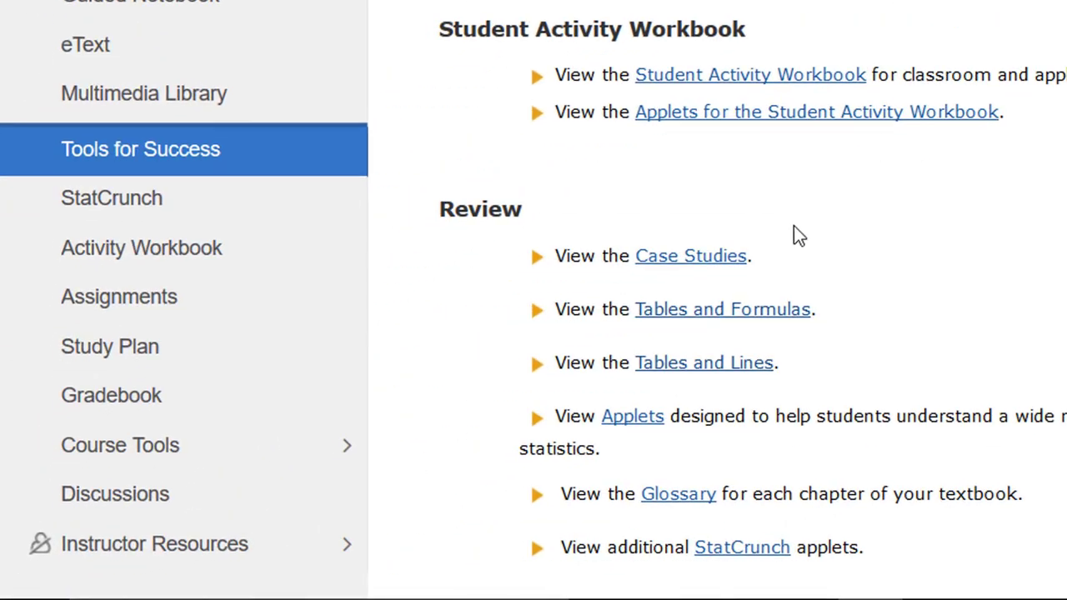
pyautogui.click(742, 310)
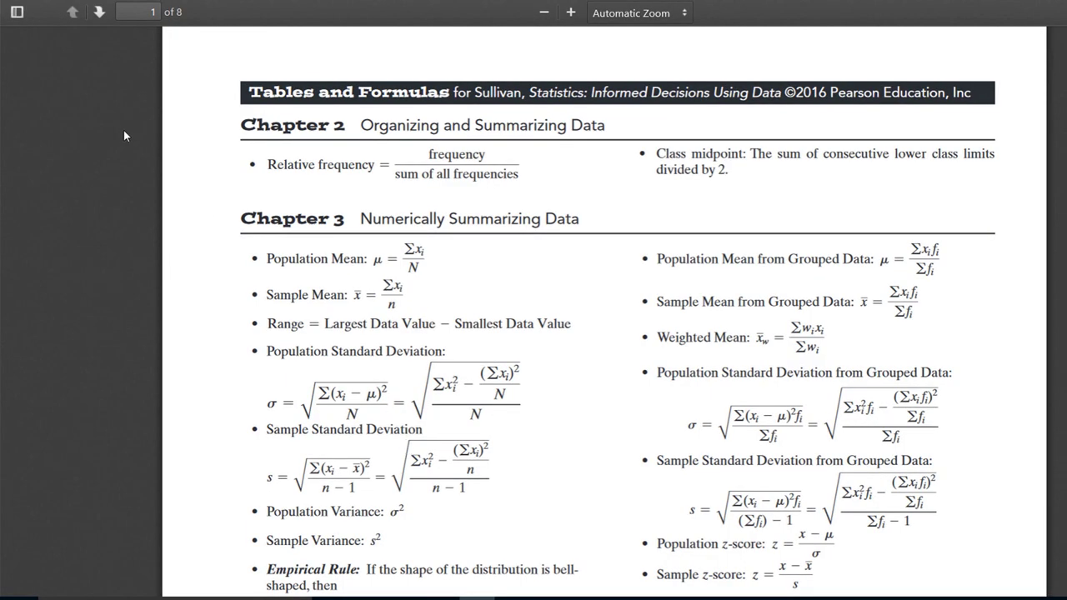
pyautogui.click(98, 13)
pyautogui.click(98, 12)
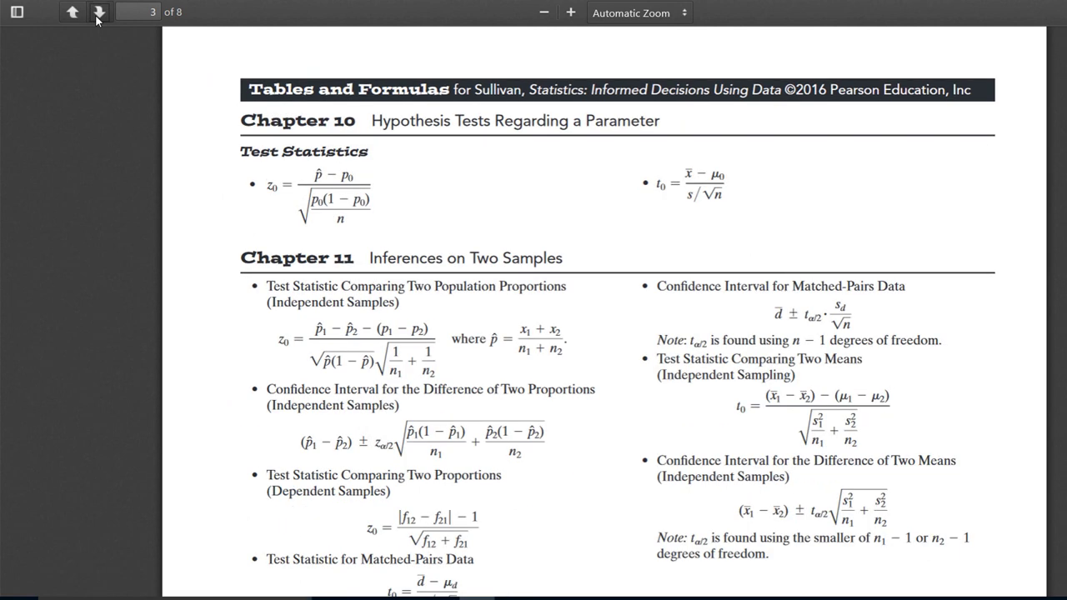
pyautogui.click(98, 14)
pyautogui.click(97, 13)
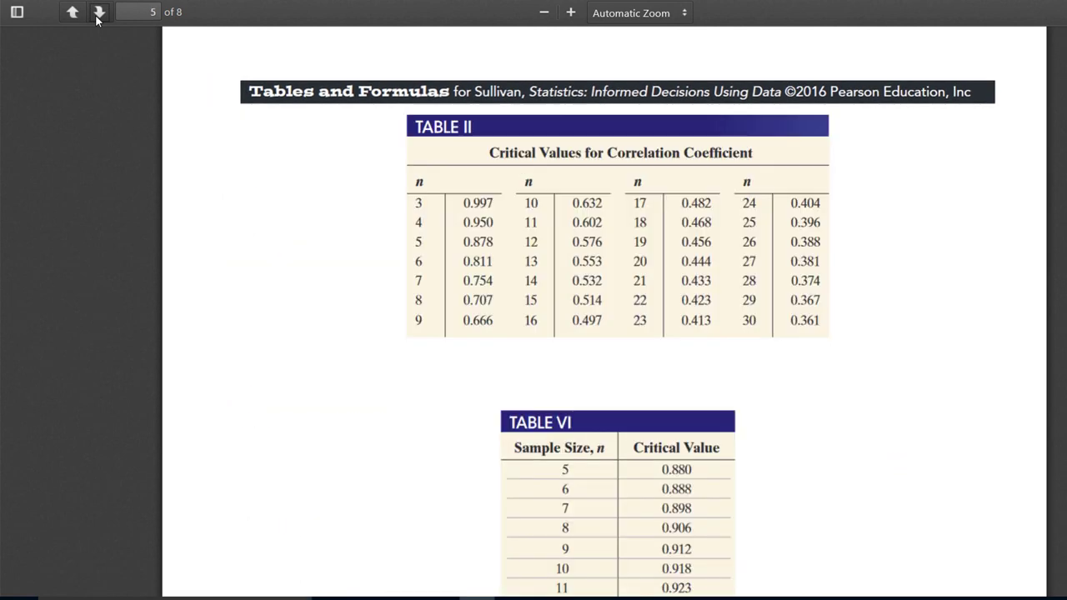
pyautogui.click(97, 13)
pyautogui.click(98, 14)
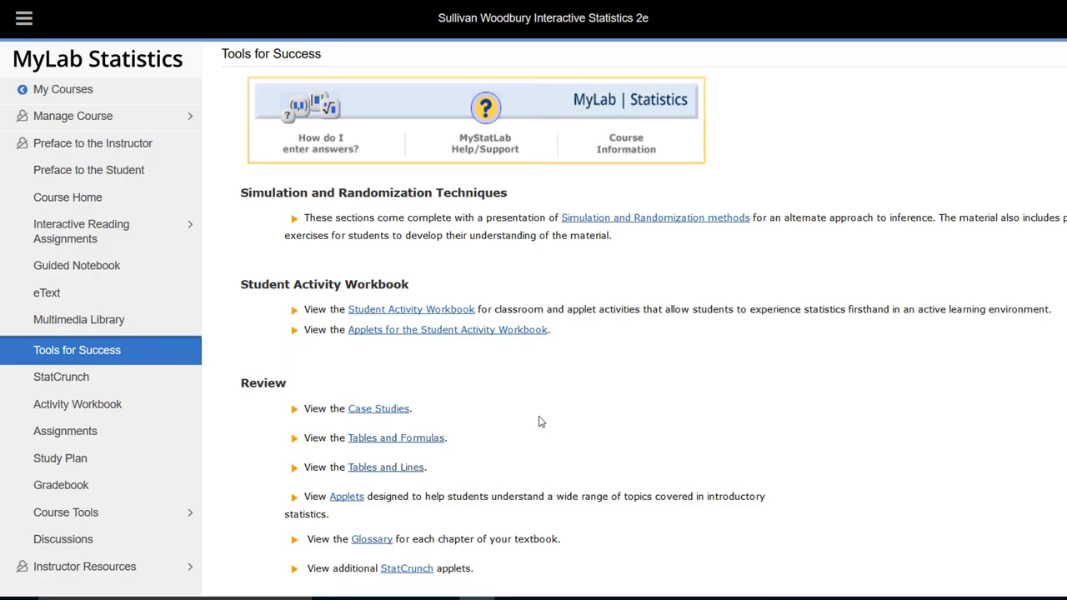
# Step: Open the Tables and Lines resource and the New StatCrunch Technology Step-by-Step document from Tools for Success
pyautogui.click(406, 473)
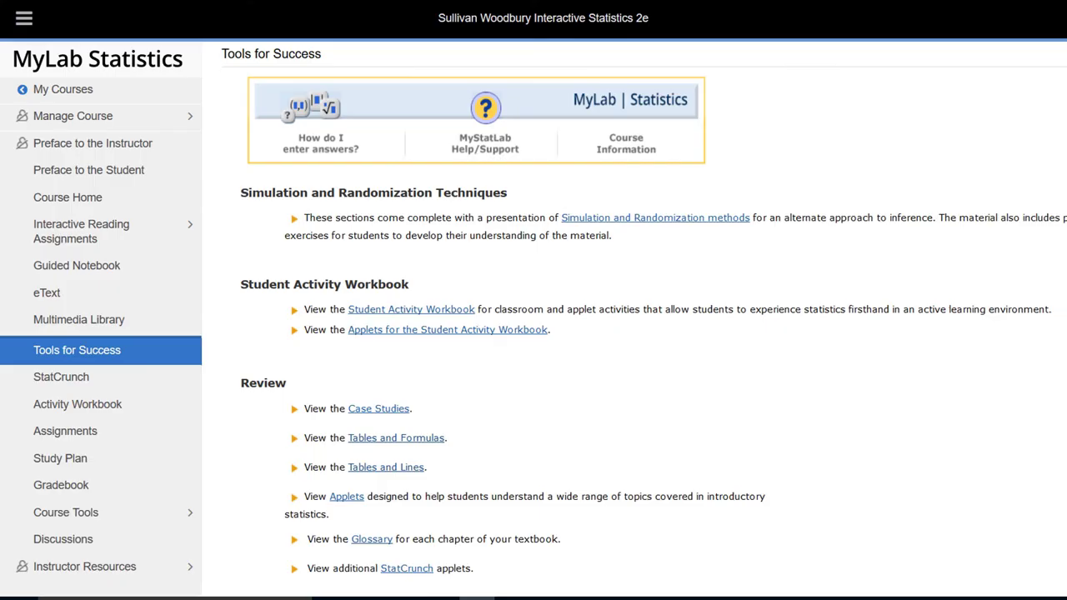
pyautogui.scroll(-5, 654, 323)
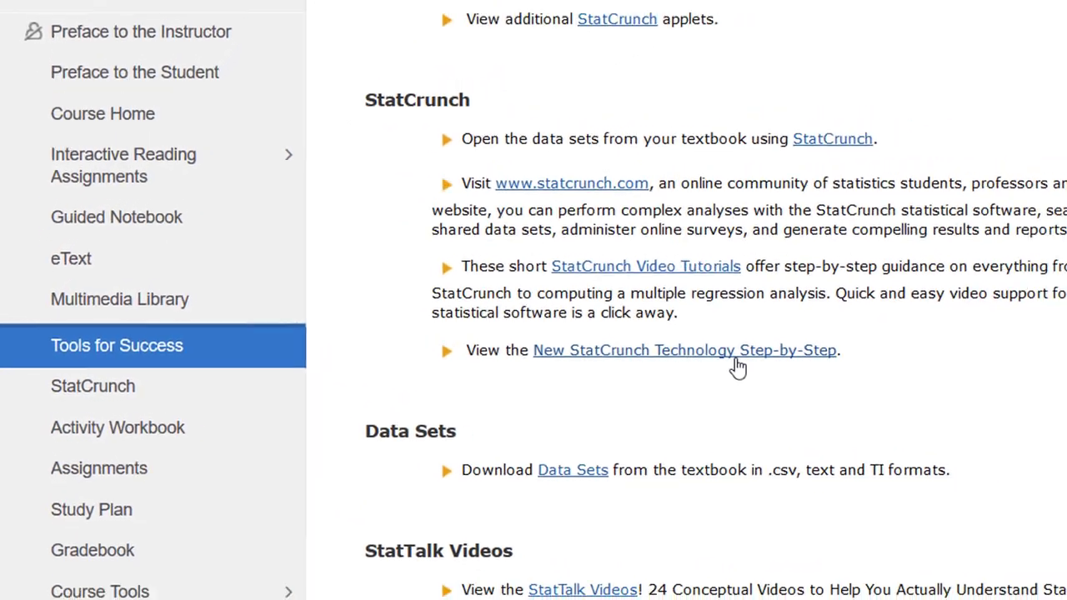
pyautogui.click(806, 360)
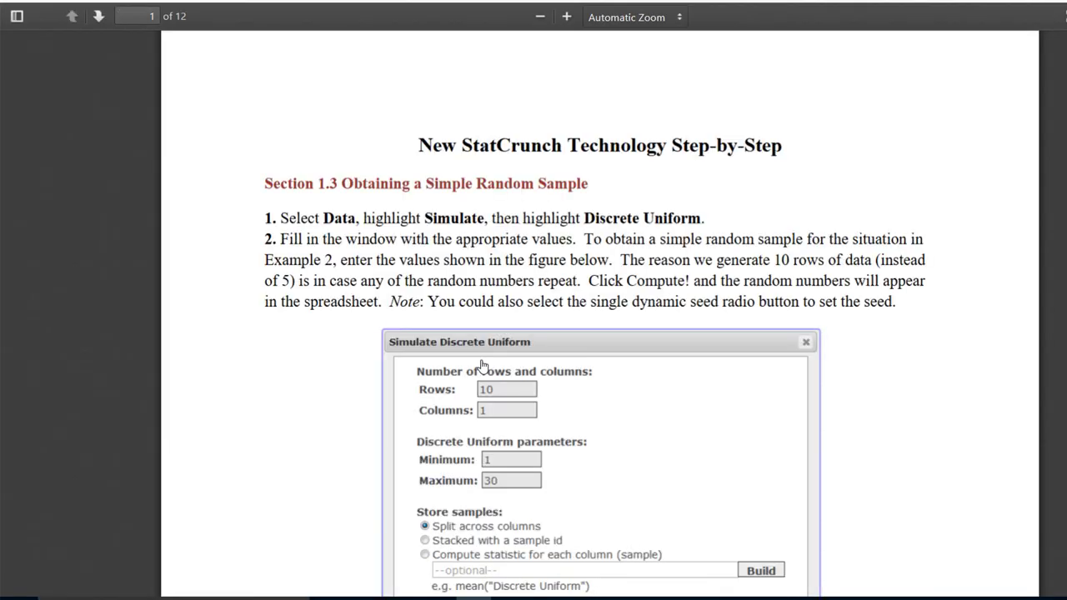